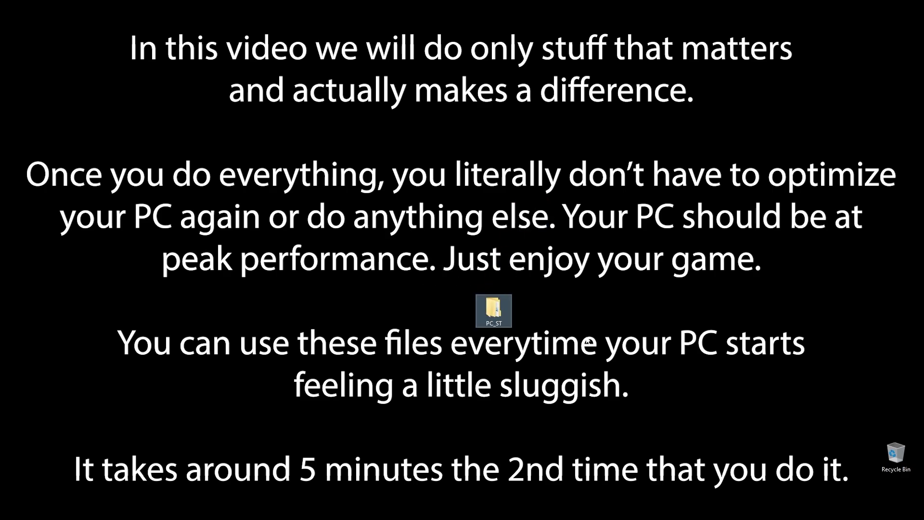
# Step: Deselect the PC_ST folder on the desktop, leaving File Explorer showing Local Disk (C:)
pyautogui.click(649, 404)
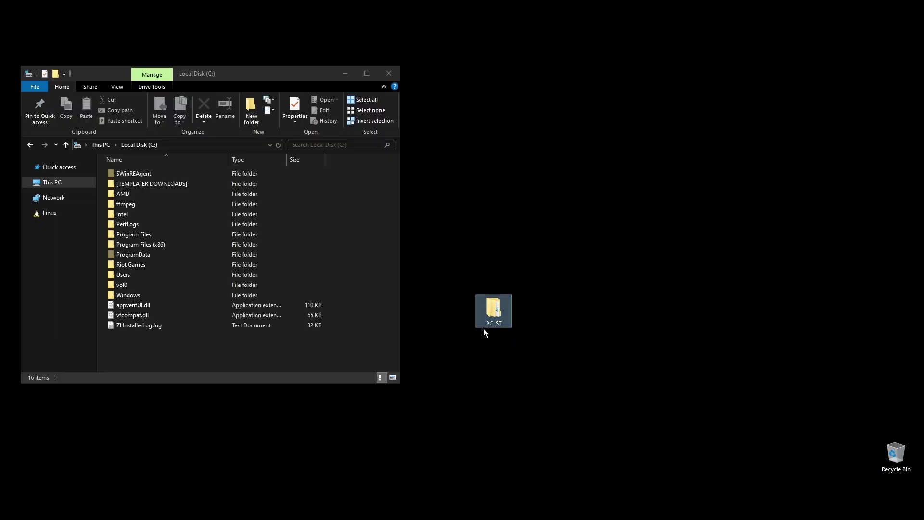
# Step: Move PC_ST onto Local Disk (C:) and select MemTest64 inside PC_ST > 1. Check
pyautogui.moveTo(404, 428); pyautogui.dragTo(165, 356)
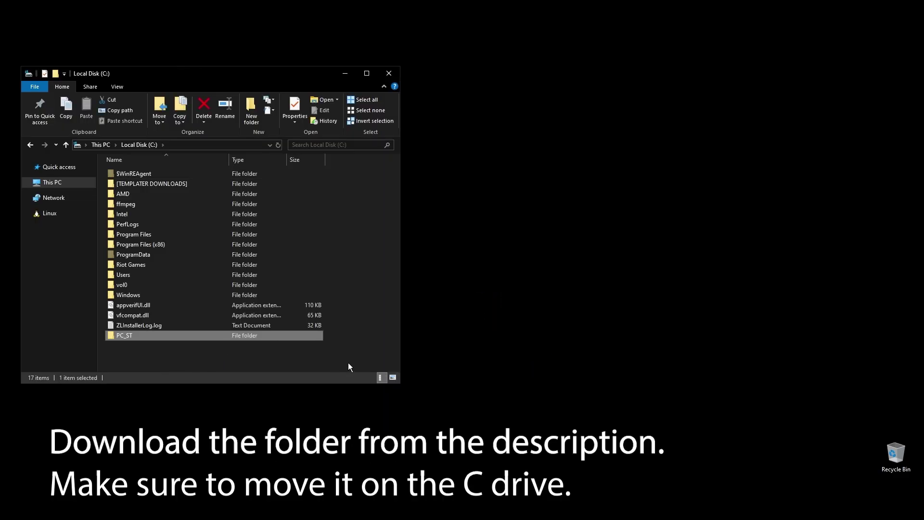
pyautogui.doubleClick(181, 337)
pyautogui.moveTo(219, 76); pyautogui.dragTo(501, 125)
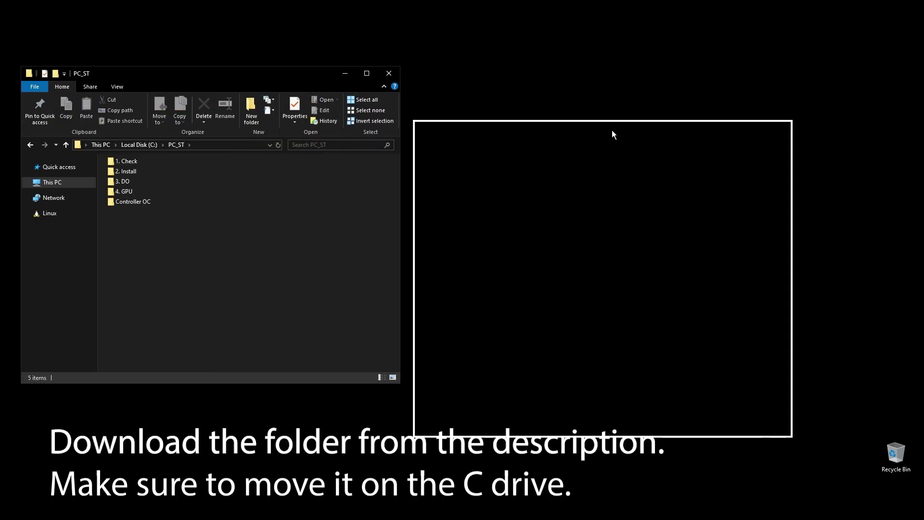
pyautogui.doubleClick(405, 209)
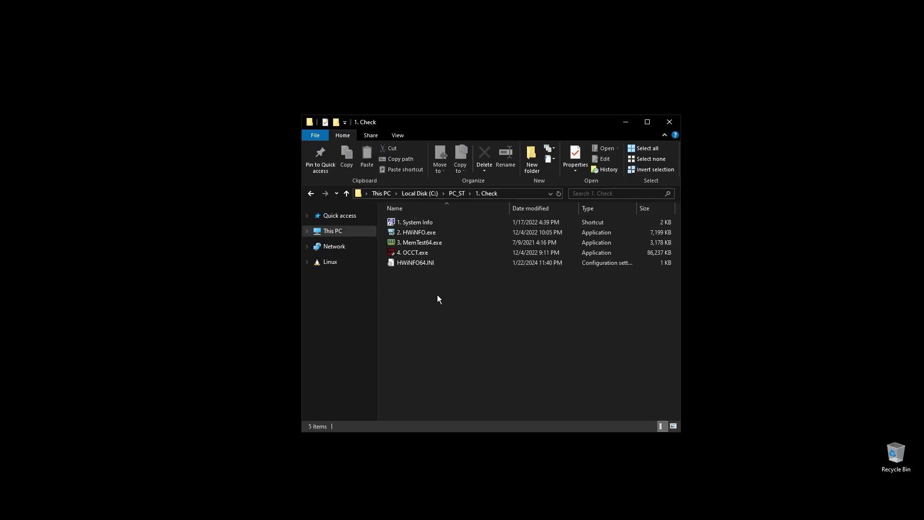
pyautogui.click(415, 243)
# Step: Run MemTest64, highlight the DDR4 3200 MHz lines for Modules 1 and 3, then close it
pyautogui.doubleClick(415, 244)
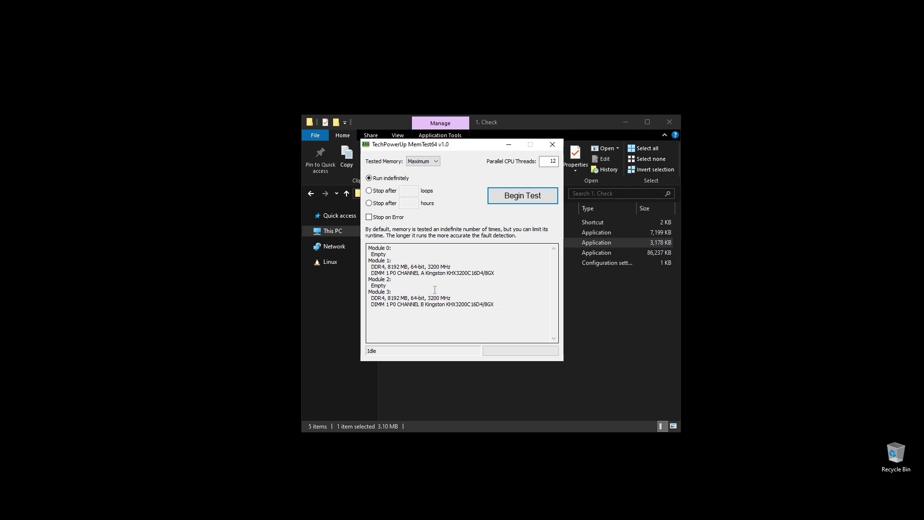
pyautogui.moveTo(371, 265); pyautogui.dragTo(467, 269)
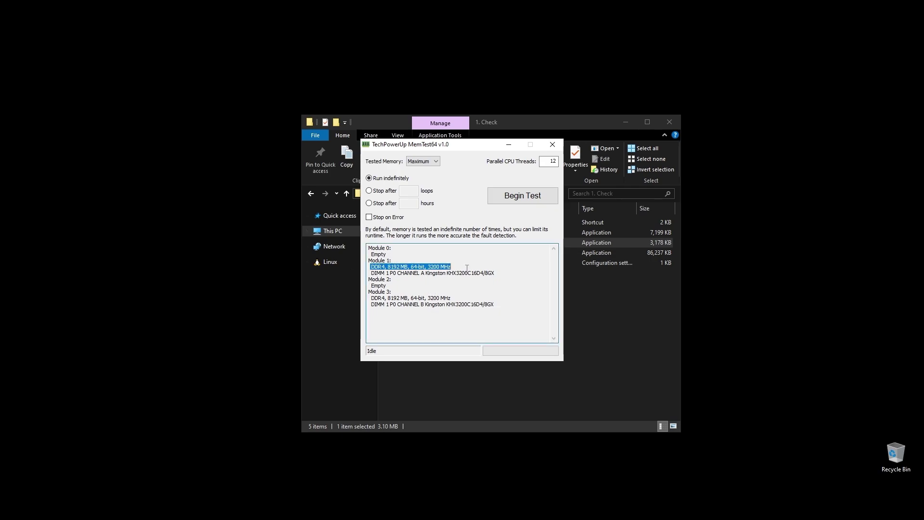
pyautogui.moveTo(374, 299); pyautogui.dragTo(468, 300)
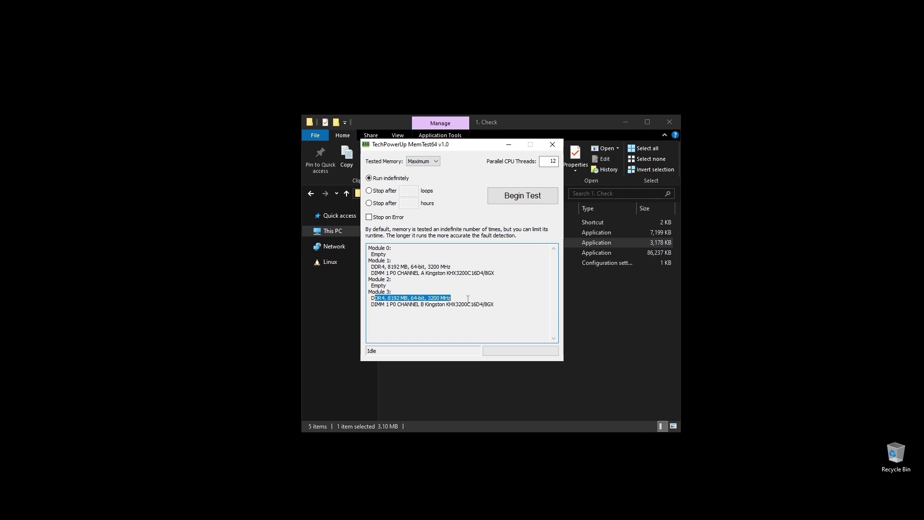
pyautogui.moveTo(370, 298); pyautogui.dragTo(503, 295)
pyautogui.click(551, 145)
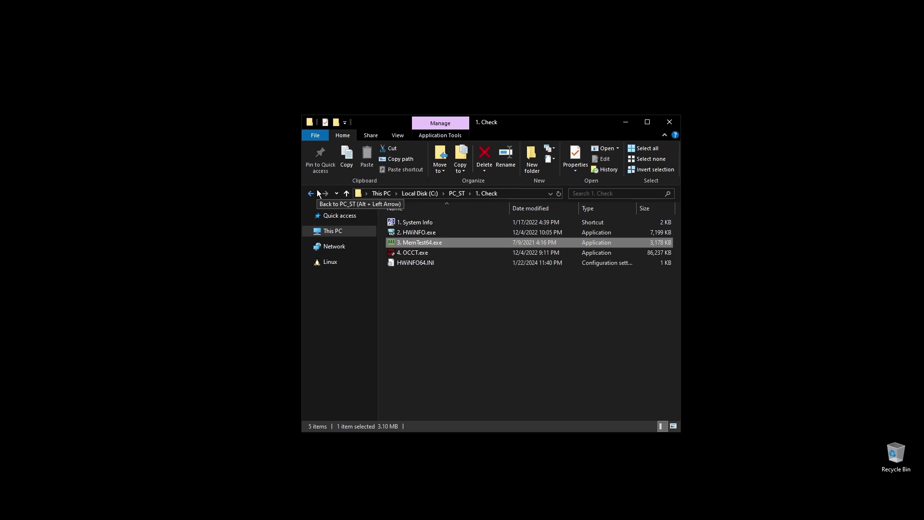
# Step: Select 4. OCCT.exe in the 1. Check folder to launch OCCT
pyautogui.click(413, 252)
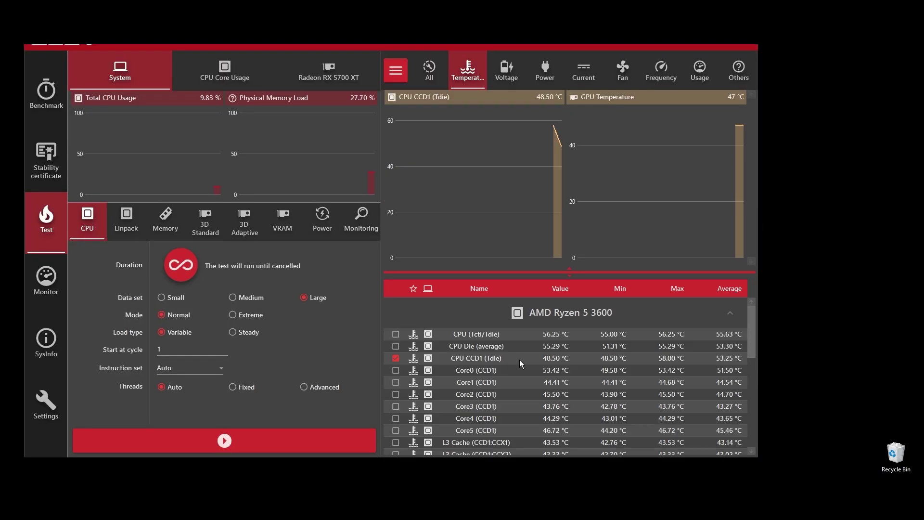
# Step: Start OCCT's CPU stress test with Extreme mode and a Steady load type
pyautogui.click(234, 315)
pyautogui.click(234, 332)
pyautogui.click(259, 441)
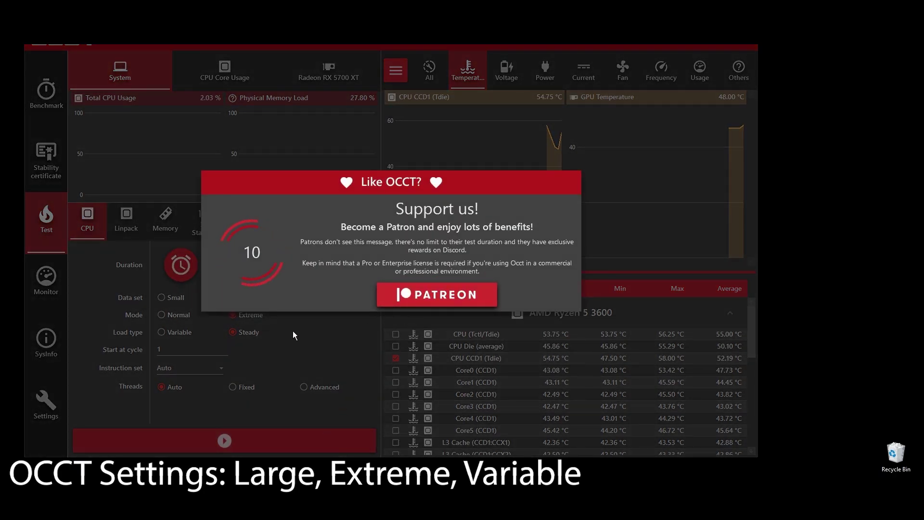
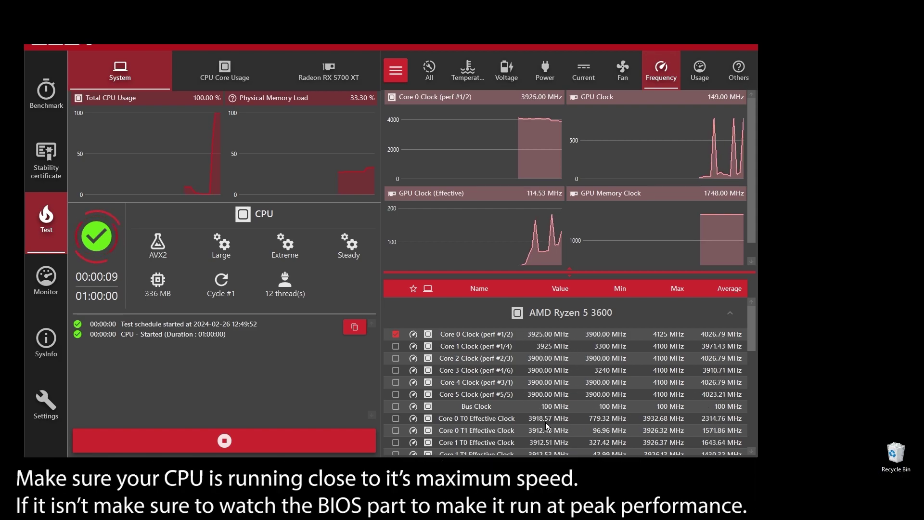
# Step: Check the CPU temperatures in OCCT, stop the stress test and close OCCT
pyautogui.click(472, 71)
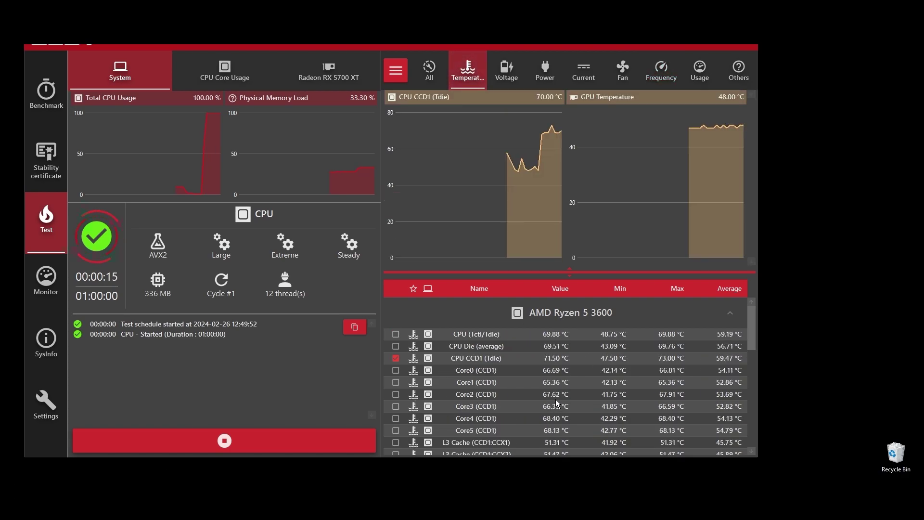
pyautogui.click(348, 441)
pyautogui.click(745, 46)
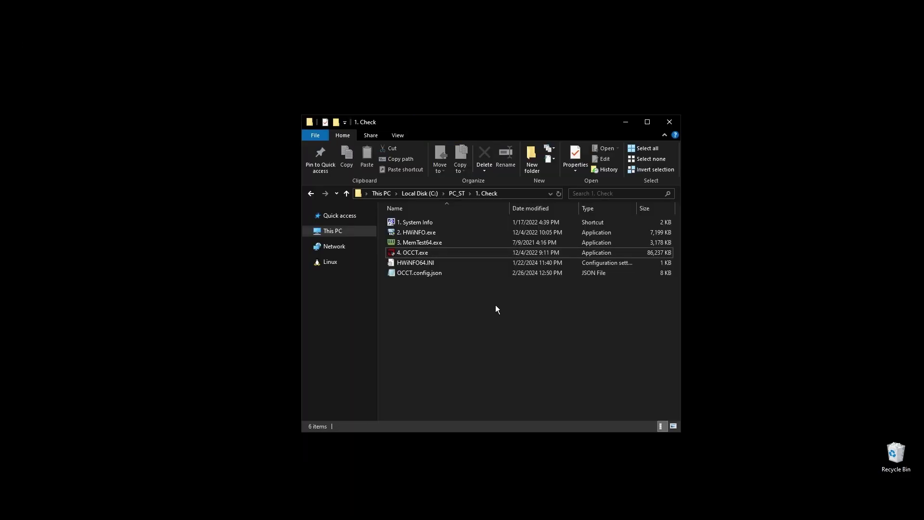
# Step: Launch 1. Dx Web Setup.exe from the PC_ST\2. Install folder
pyautogui.click(310, 193)
pyautogui.doubleClick(410, 220)
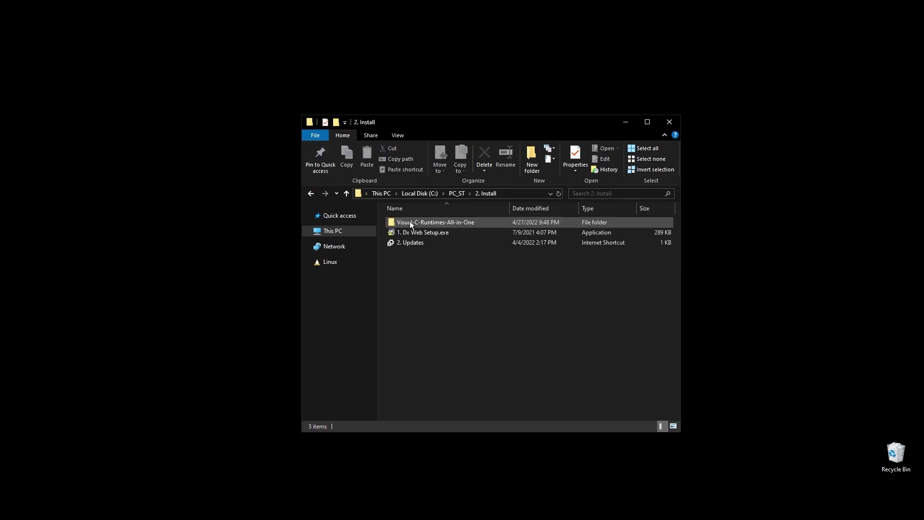
pyautogui.click(428, 232)
pyautogui.doubleClick(428, 232)
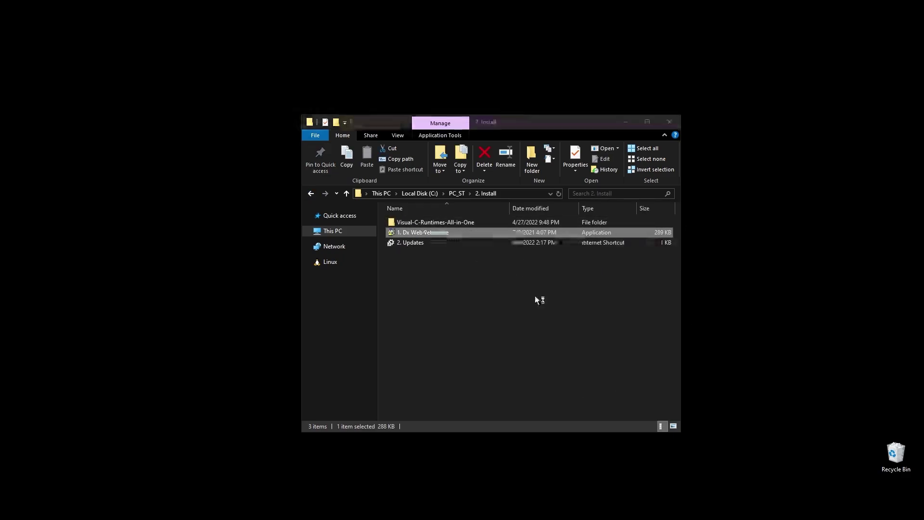
# Step: Accept the DirectX license and decline the Bing Bar to start installing components
pyautogui.click(227, 239)
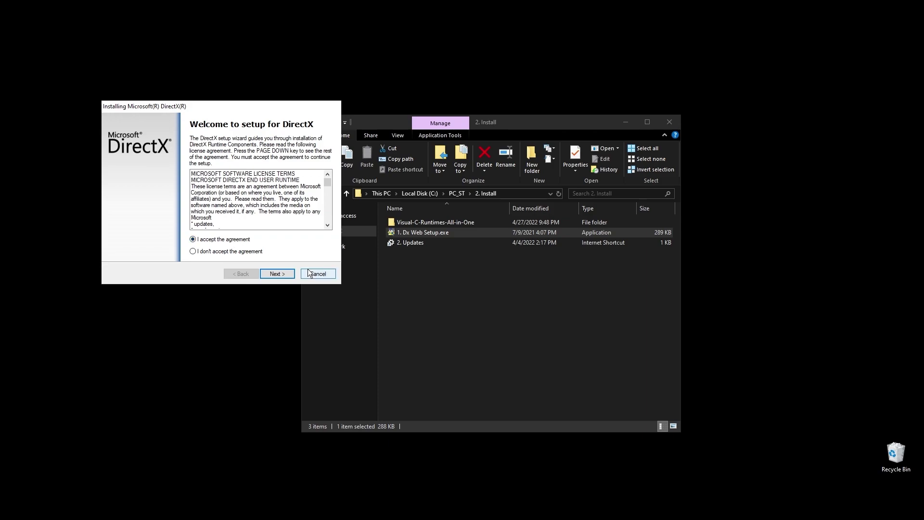
pyautogui.click(276, 274)
pyautogui.click(187, 205)
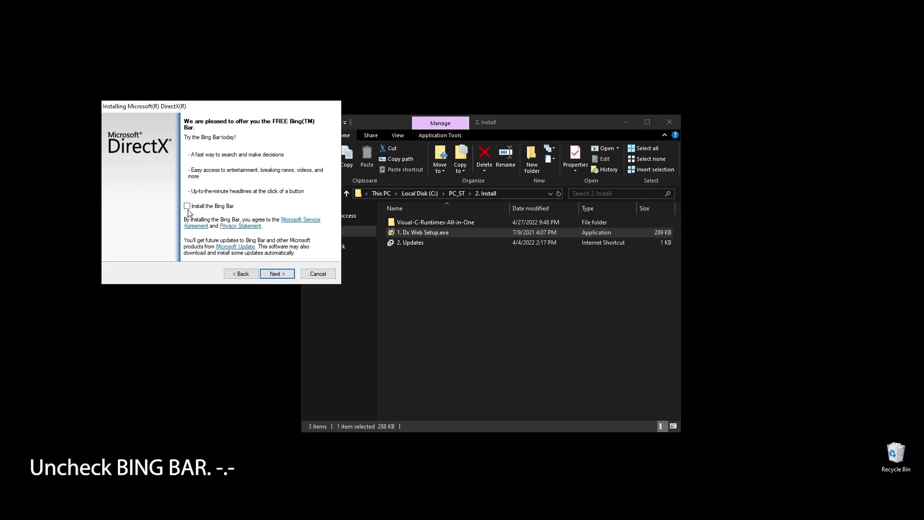
pyautogui.click(277, 274)
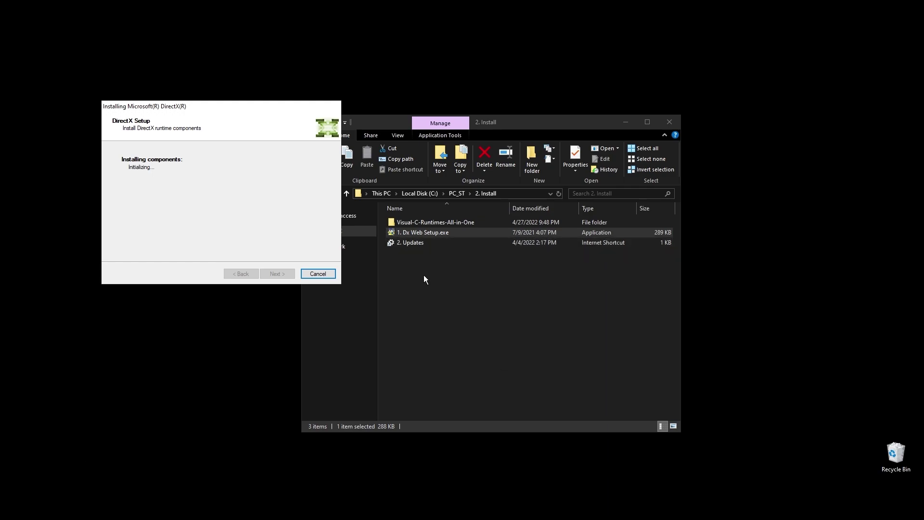
# Step: Start a Windows Update check from the 2. Updates shortcut and finish DirectX Setup
pyautogui.doubleClick(409, 242)
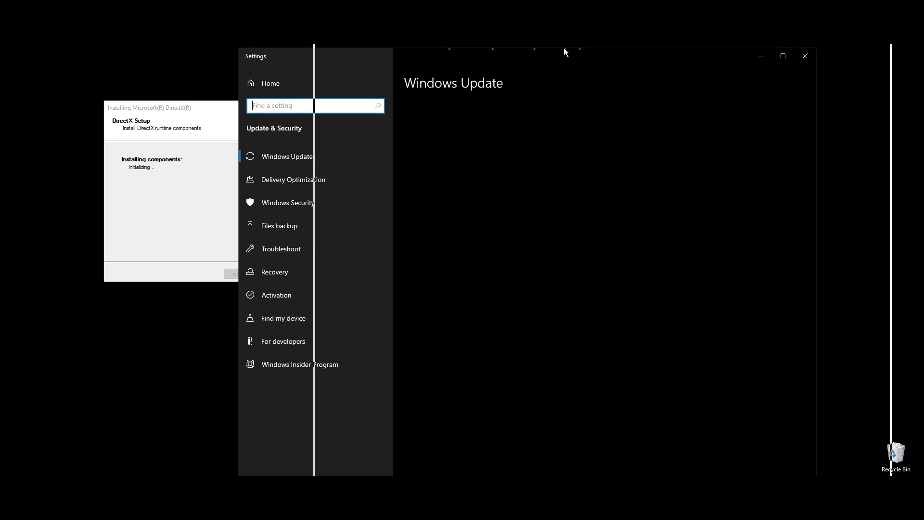
pyautogui.click(543, 147)
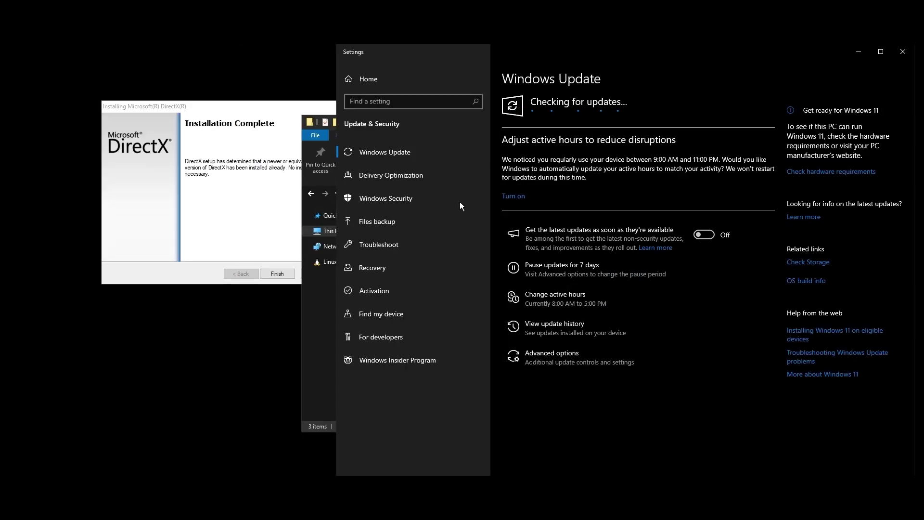
pyautogui.click(288, 277)
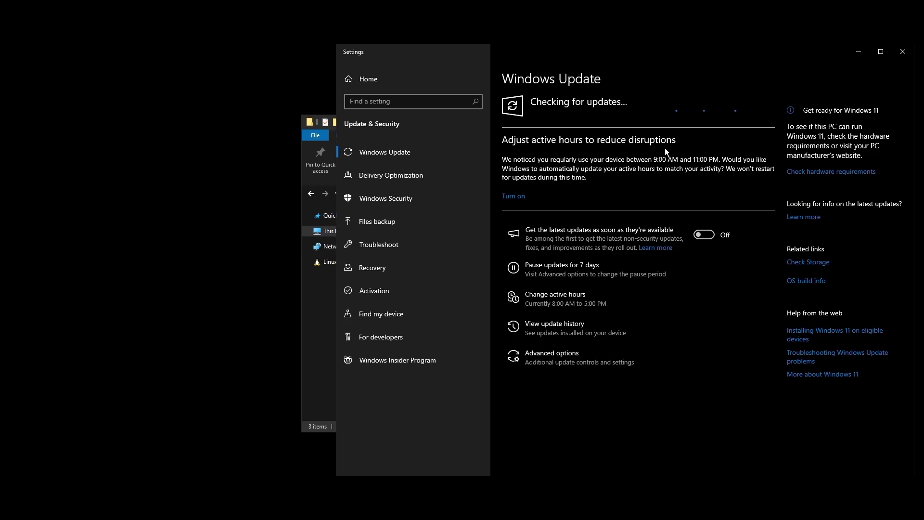
# Step: Place a narrower Settings window on the right, beside File Explorer
pyautogui.moveTo(336, 230); pyautogui.dragTo(639, 230)
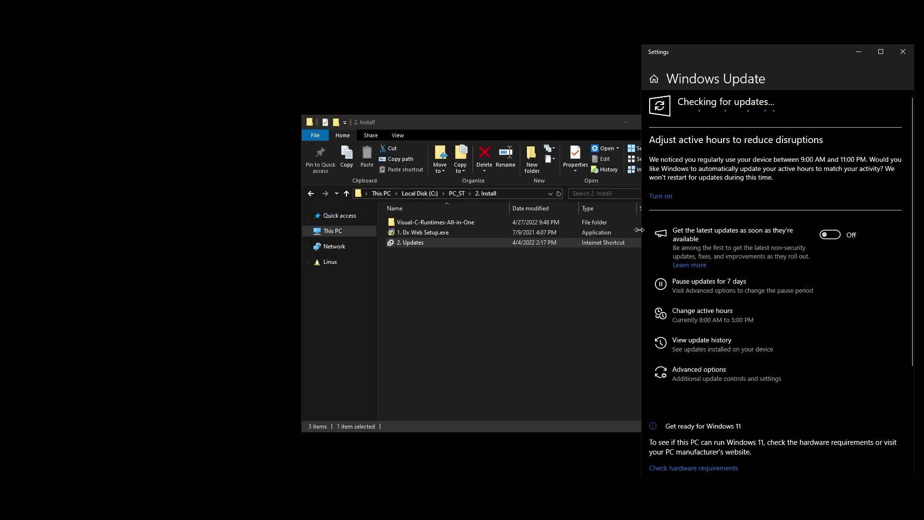
pyautogui.moveTo(435, 121); pyautogui.dragTo(207, 116)
pyautogui.moveTo(688, 51); pyautogui.dragTo(608, 57)
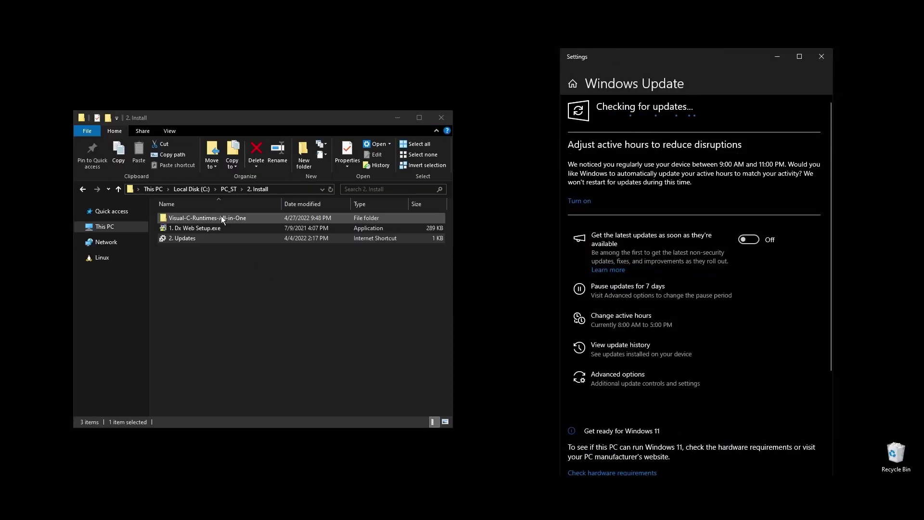
# Step: Run install_all.bat from Visual-C-Runtimes-All-in-One as administrator
pyautogui.doubleClick(210, 218)
pyautogui.rightClick(177, 218)
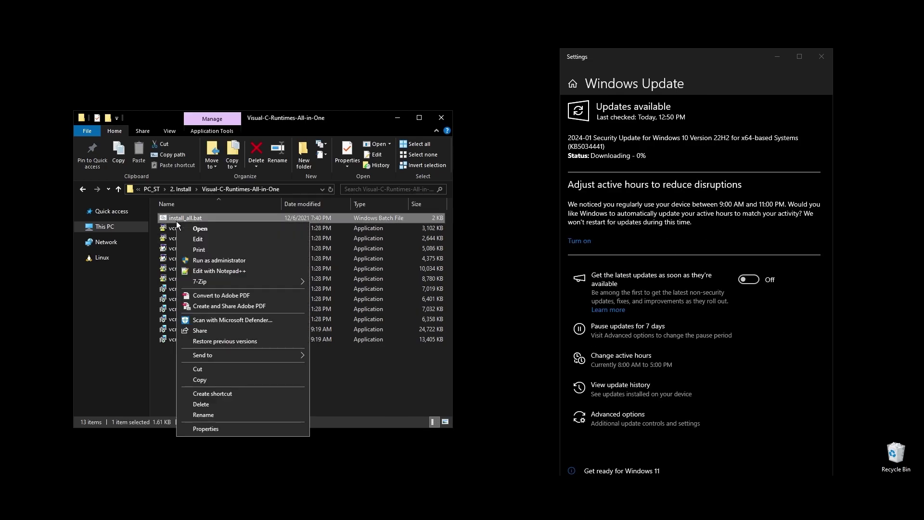
pyautogui.click(225, 260)
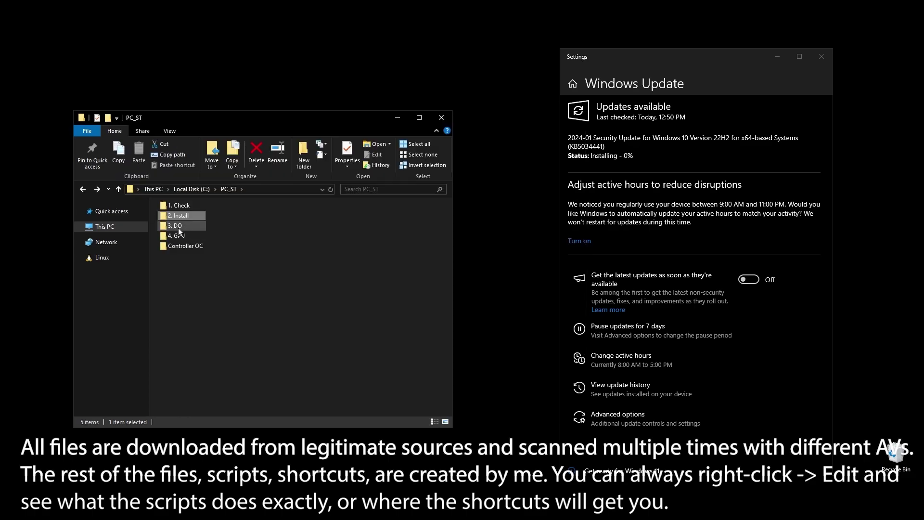
# Step: Run the 2. PP.cmd script from 3. DO and let it finish
pyautogui.doubleClick(178, 228)
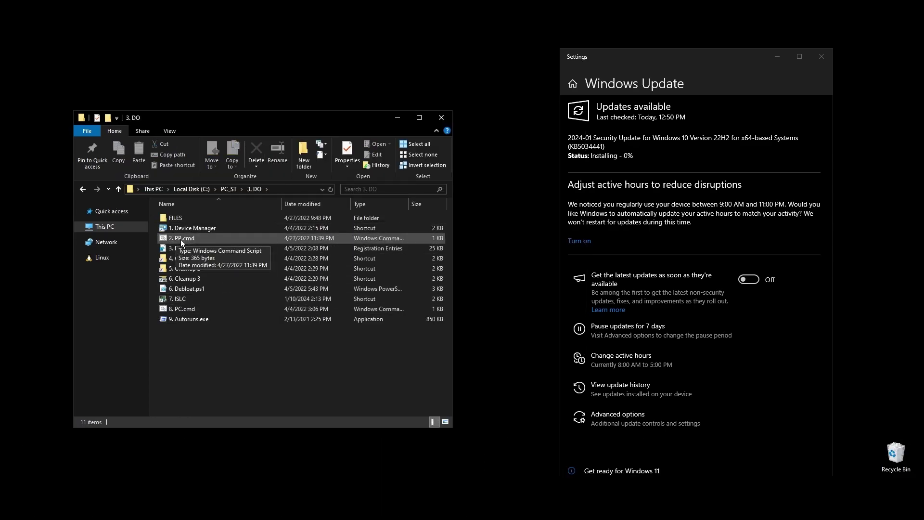
pyautogui.doubleClick(181, 238)
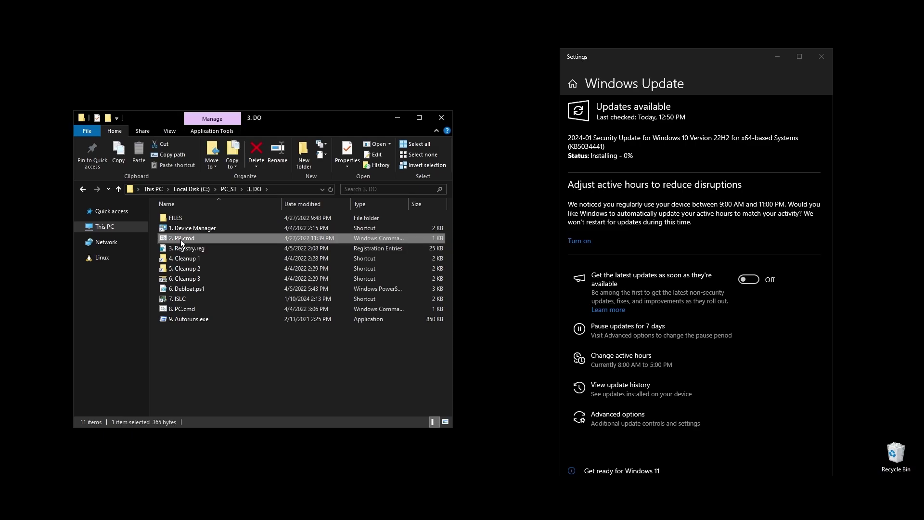
pyautogui.press('Return')
pyautogui.rightClick(195, 248)
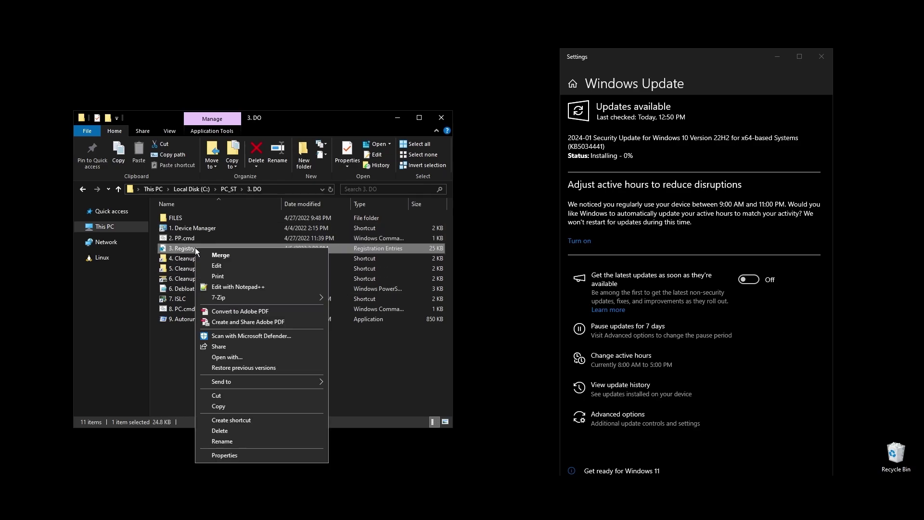
pyautogui.click(239, 286)
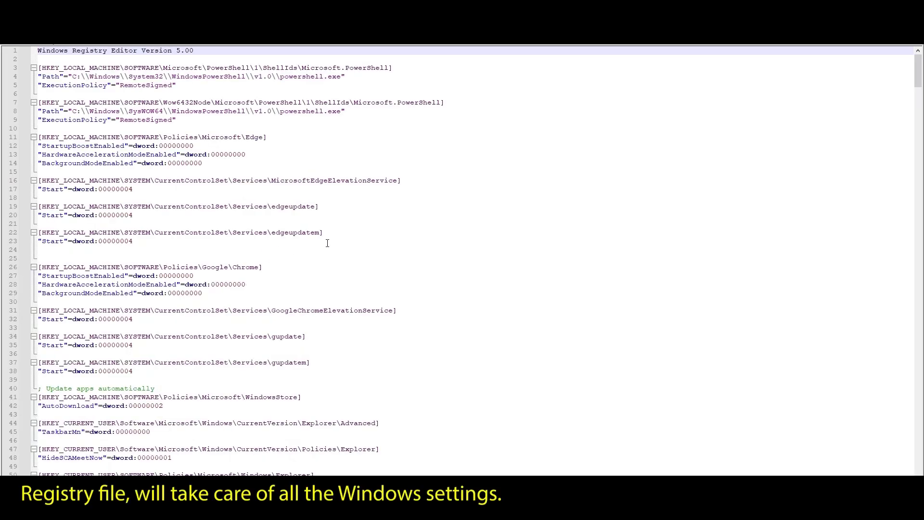
pyautogui.scroll(-10, 288, 229)
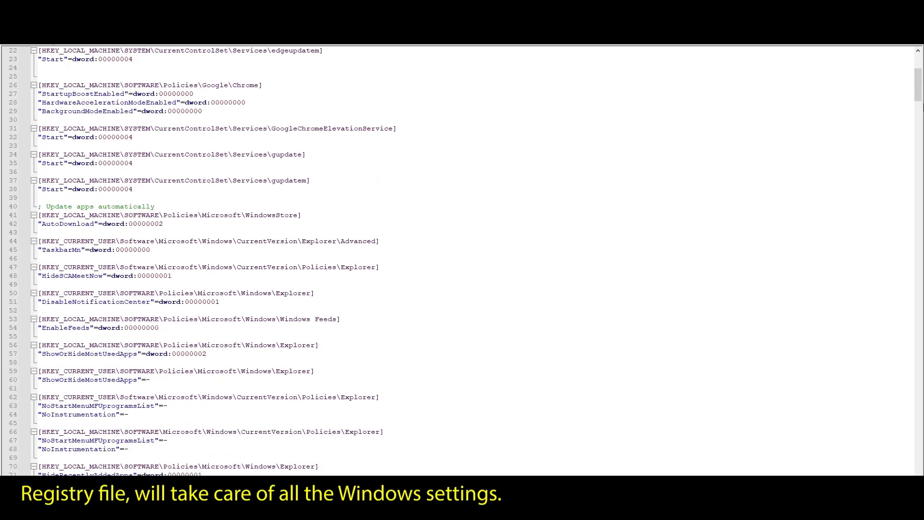
pyautogui.moveTo(917, 80)
pyautogui.mouseDown()
pyautogui.moveTo(894, 313)
pyautogui.moveTo(899, 471)
pyautogui.moveTo(891, 443)
pyautogui.moveTo(912, 277)
pyautogui.moveTo(916, 51)
pyautogui.mouseUp()
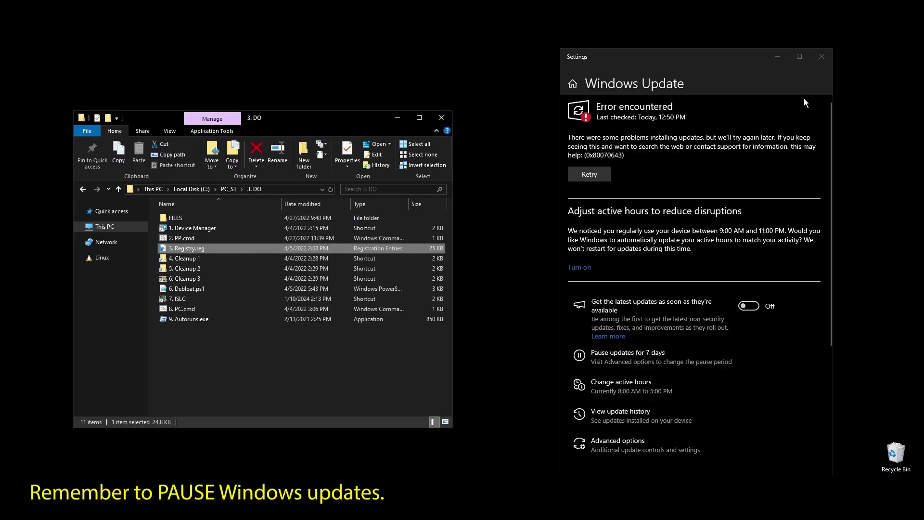
# Step: Close Windows Update and merge 3. Registry.reg into the registry, confirming success
pyautogui.click(821, 57)
pyautogui.moveTo(310, 123); pyautogui.dragTo(426, 101)
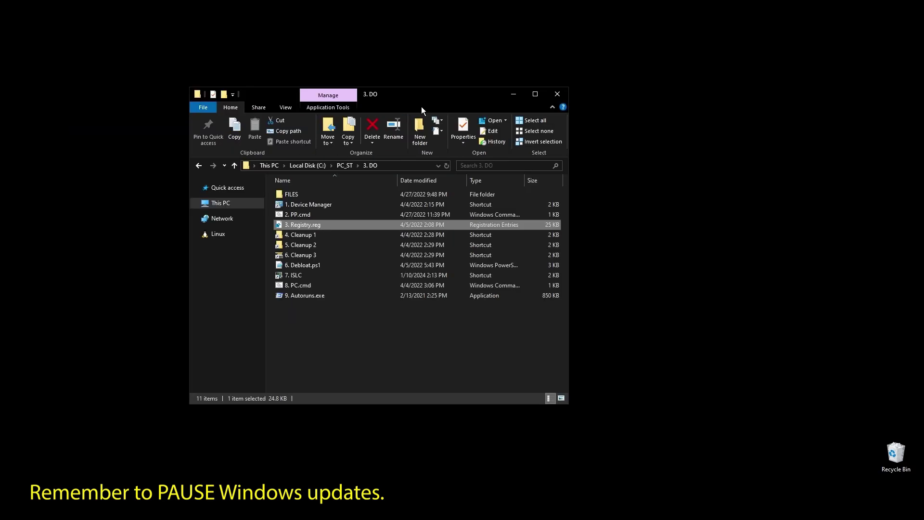
pyautogui.doubleClick(301, 229)
pyautogui.click(552, 266)
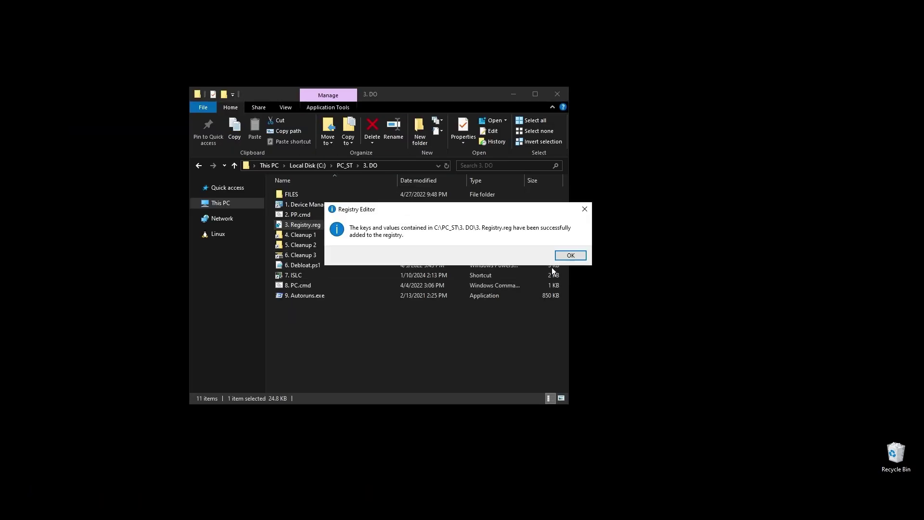
pyautogui.click(570, 255)
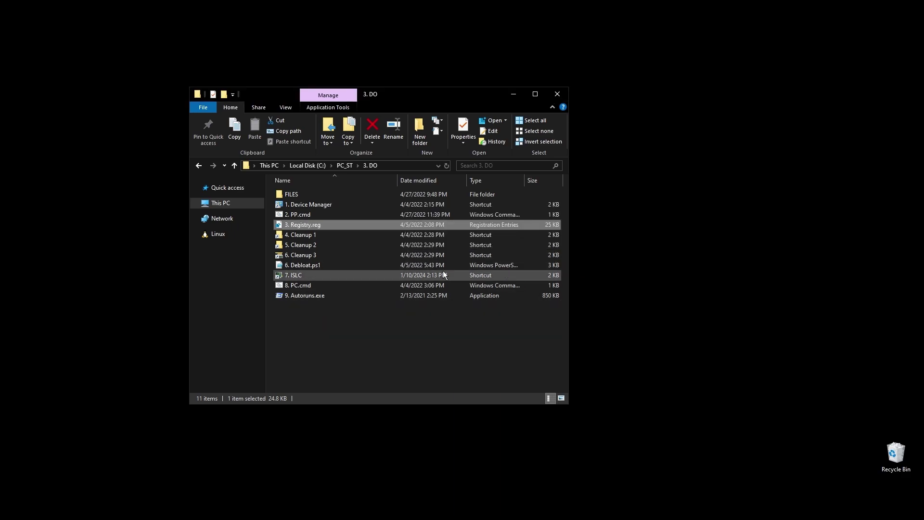
# Step: Delete everything in the user Temp folder via 4. Cleanup 1, skipping files in use
pyautogui.doubleClick(309, 238)
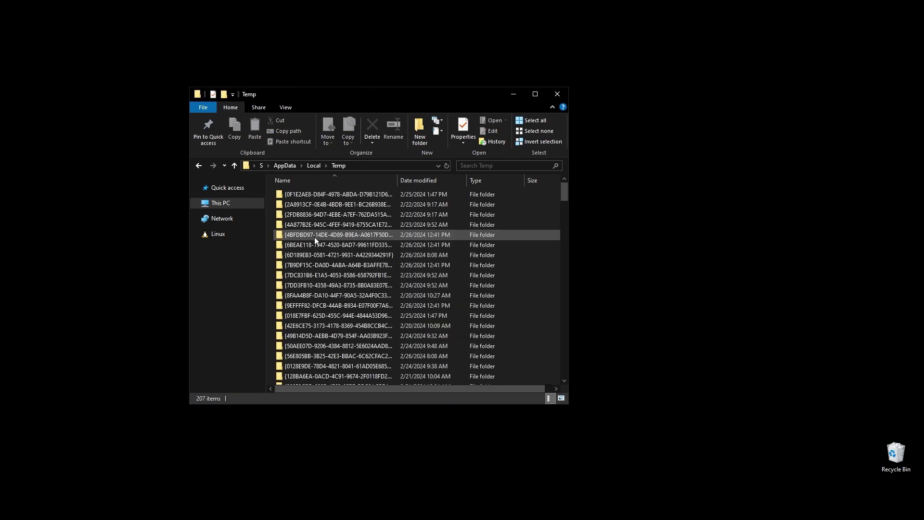
pyautogui.click(506, 264)
pyautogui.hotkey('ctrl', 'a')
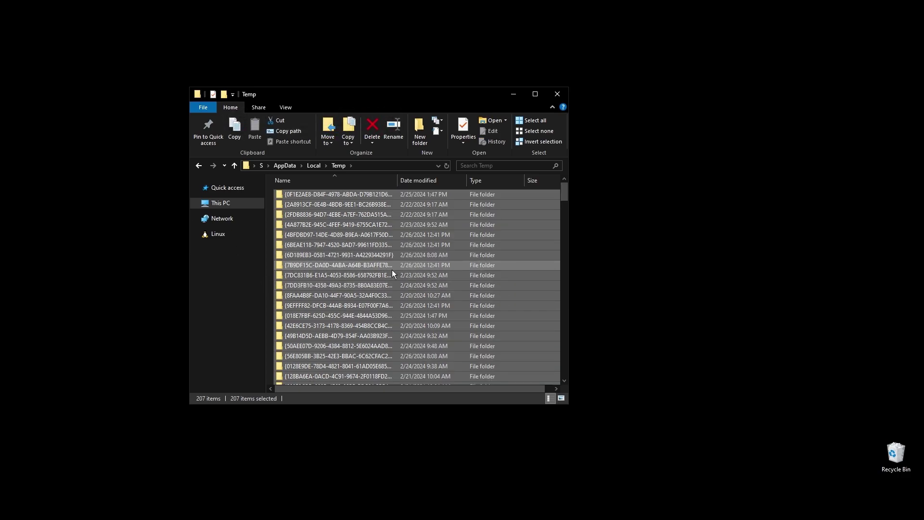
pyautogui.press('Delete')
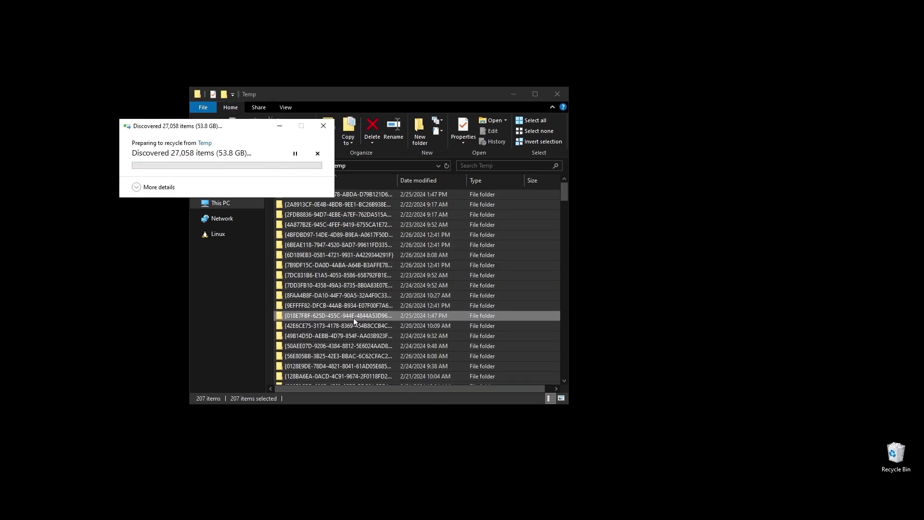
pyautogui.press('Return')
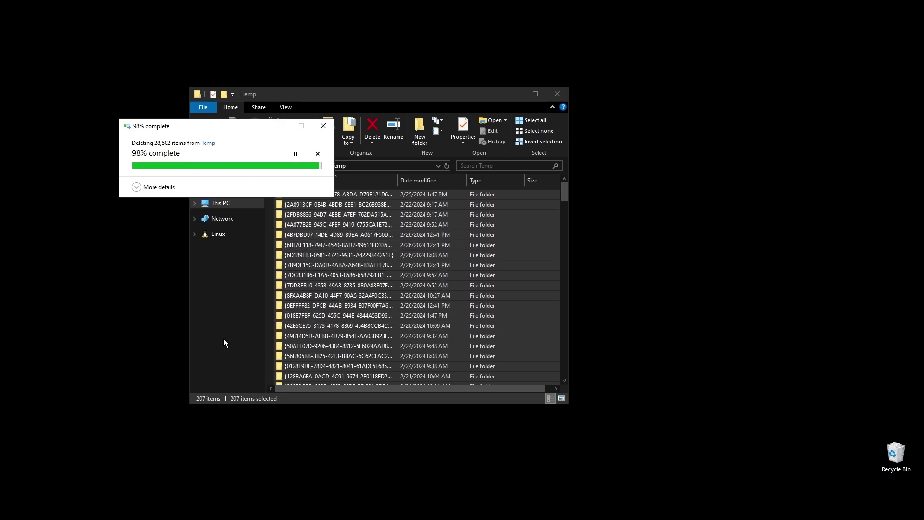
pyautogui.click(201, 221)
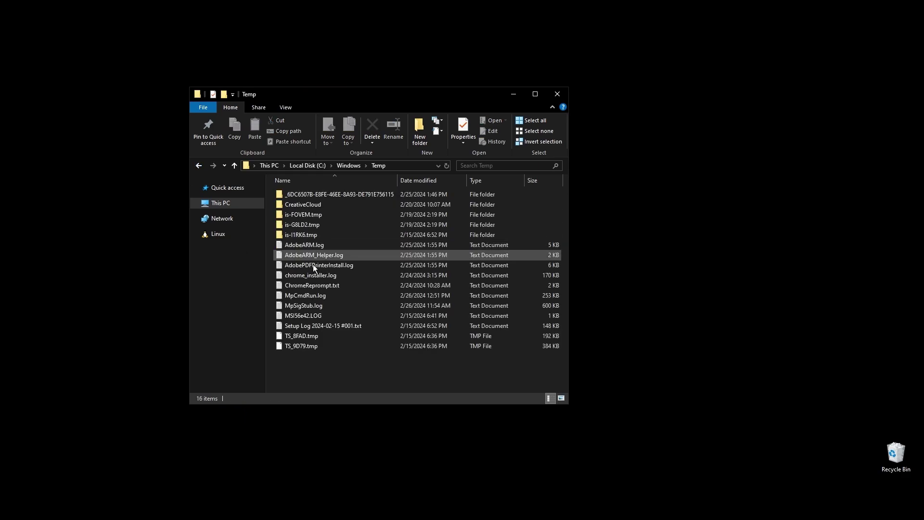
# Step: Delete the files in C:\Windows\Temp, granting administrator permission
pyautogui.moveTo(358, 388); pyautogui.dragTo(338, 195)
pyautogui.press('Delete')
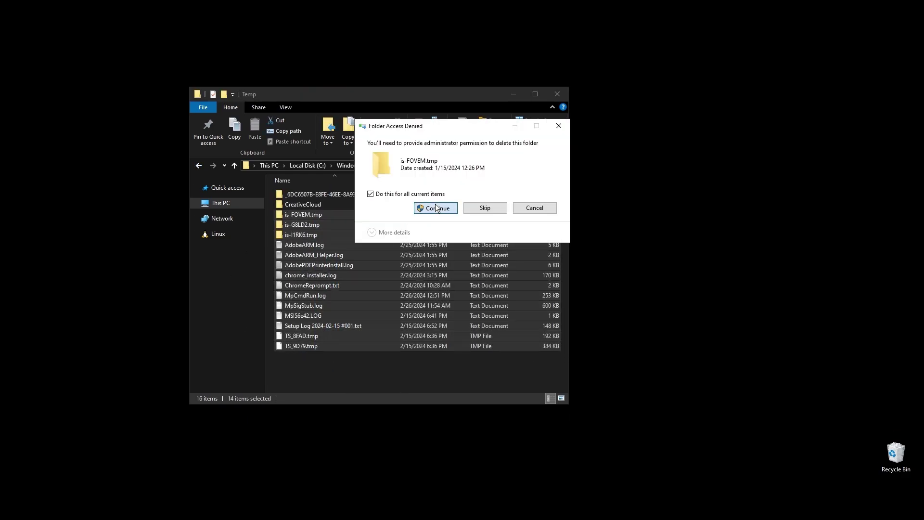
pyautogui.click(434, 205)
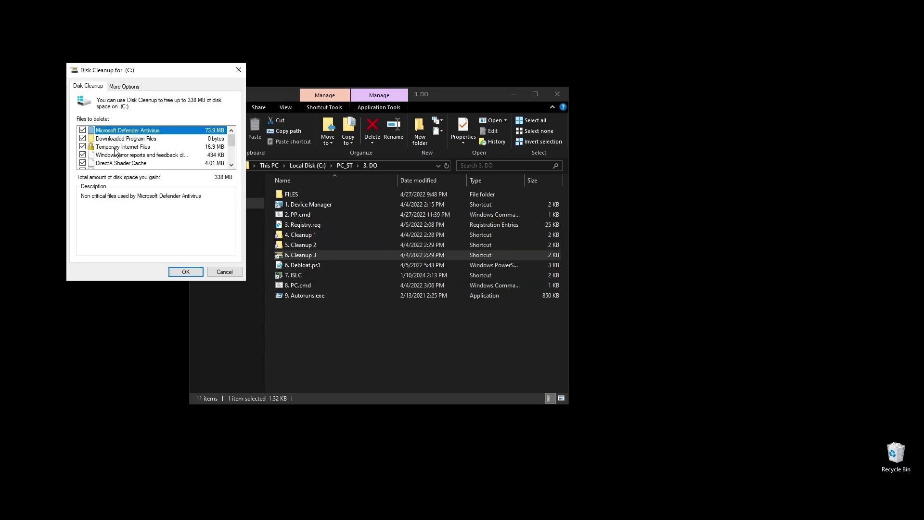
# Step: Clean all checked Disk Cleanup categories on C: and launch the 7. ISLC shortcut
pyautogui.click(186, 271)
pyautogui.click(477, 264)
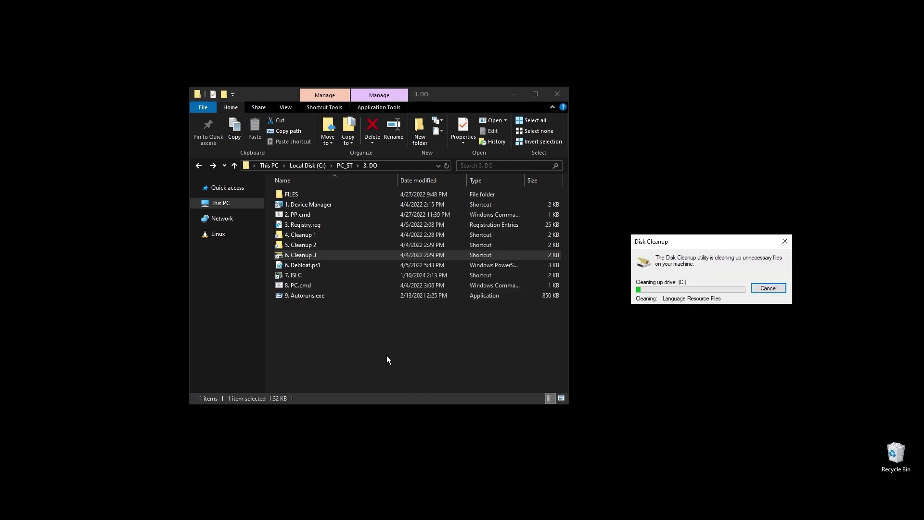
pyautogui.click(488, 347)
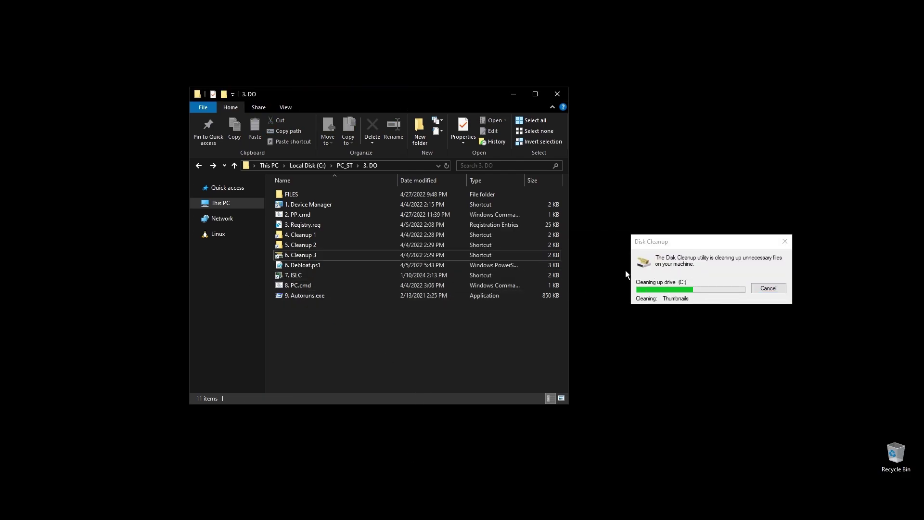
pyautogui.click(293, 277)
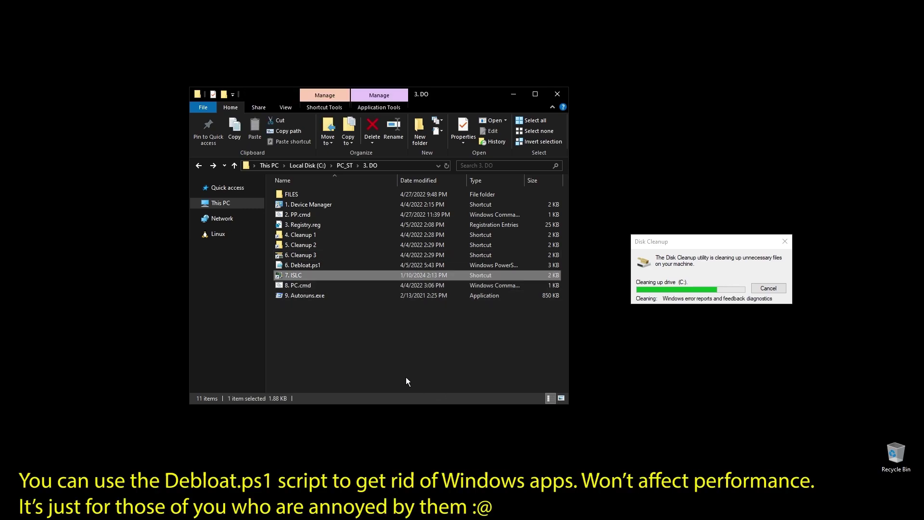
pyautogui.press('Return')
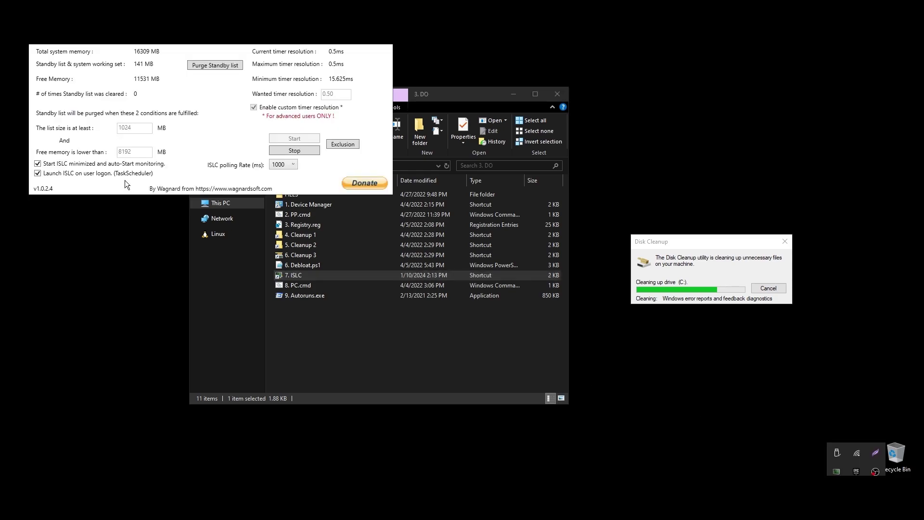
# Step: Restart ISLC monitoring with a 0.50 ms wanted timer resolution, then move its window aside
pyautogui.click(296, 152)
pyautogui.moveTo(340, 94); pyautogui.dragTo(305, 97)
pyautogui.write('0.00')
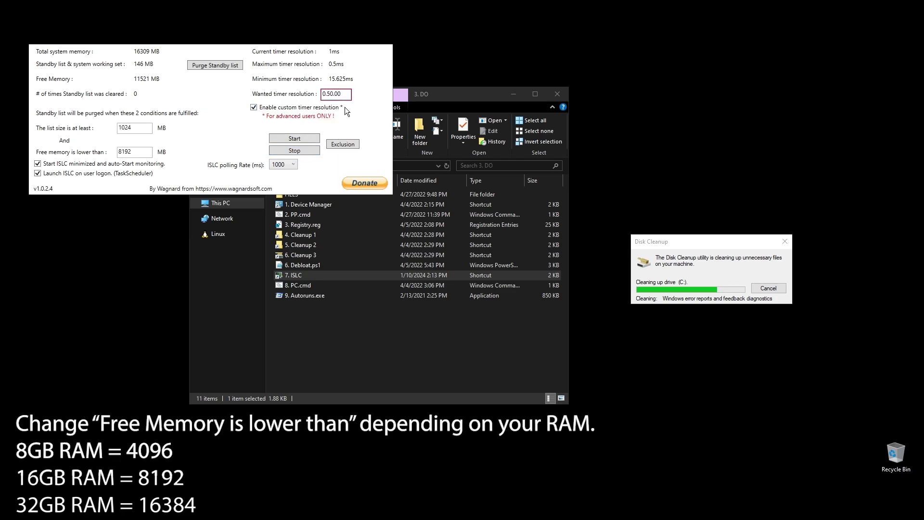
pyautogui.press('BackSpace')
pyautogui.click(294, 138)
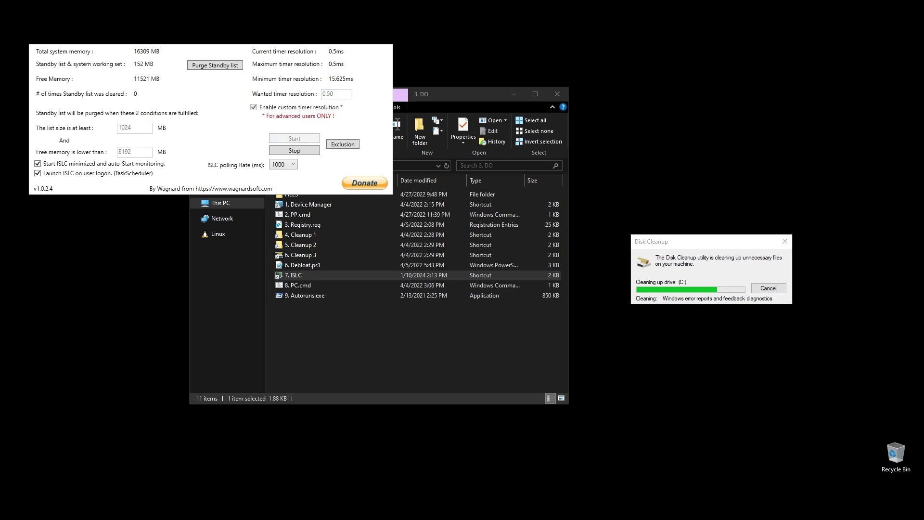
pyautogui.moveTo(303, 37); pyautogui.dragTo(570, 298)
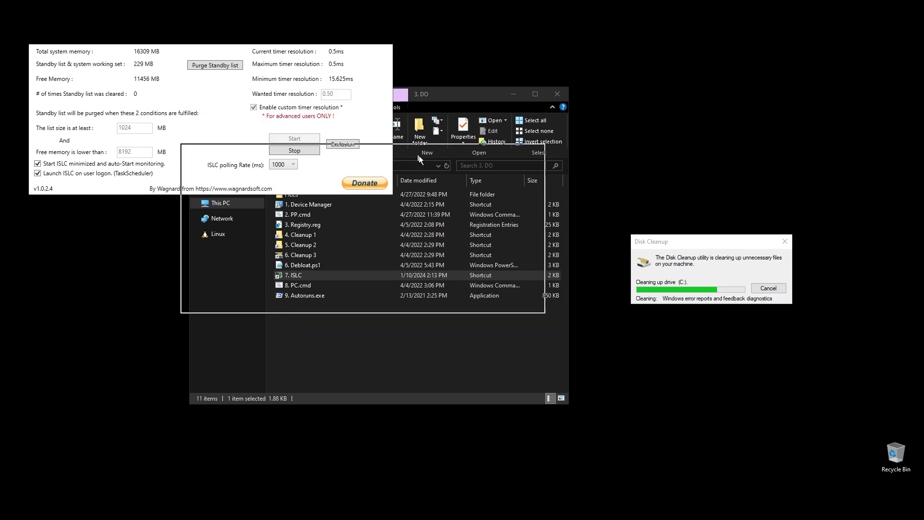
# Step: Close ISLC and run 8. PC.cmd as administrator
pyautogui.click(649, 296)
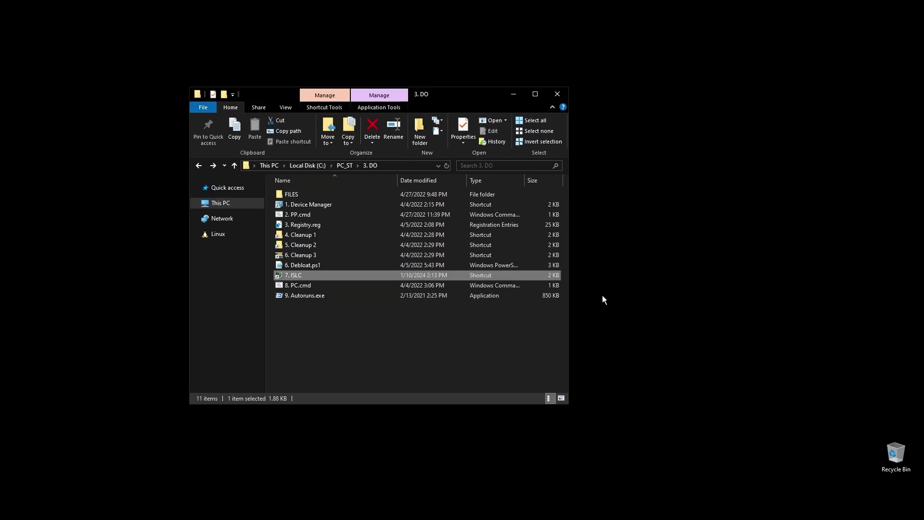
pyautogui.rightClick(301, 287)
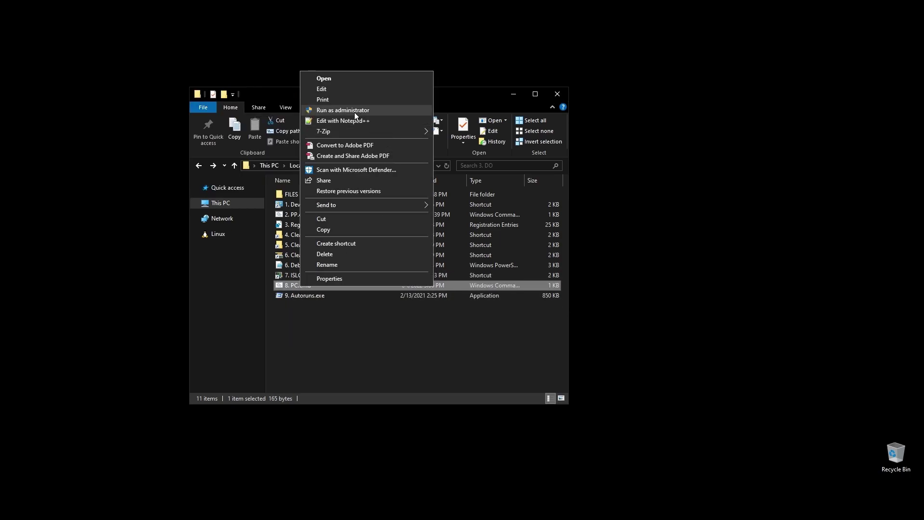
pyautogui.click(340, 114)
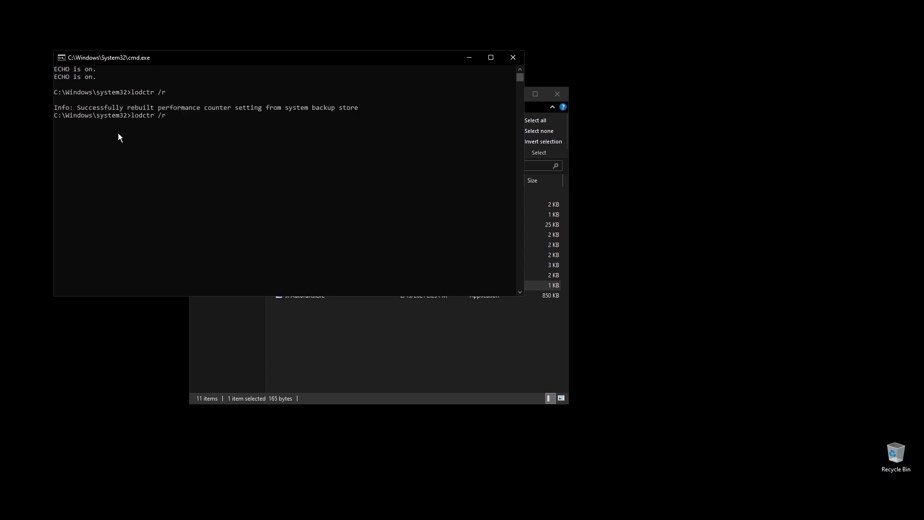
# Step: Let the performance-counter and boot-settings script finish, then run 9. Autoruns.exe
pyautogui.moveTo(78, 109); pyautogui.dragTo(181, 108)
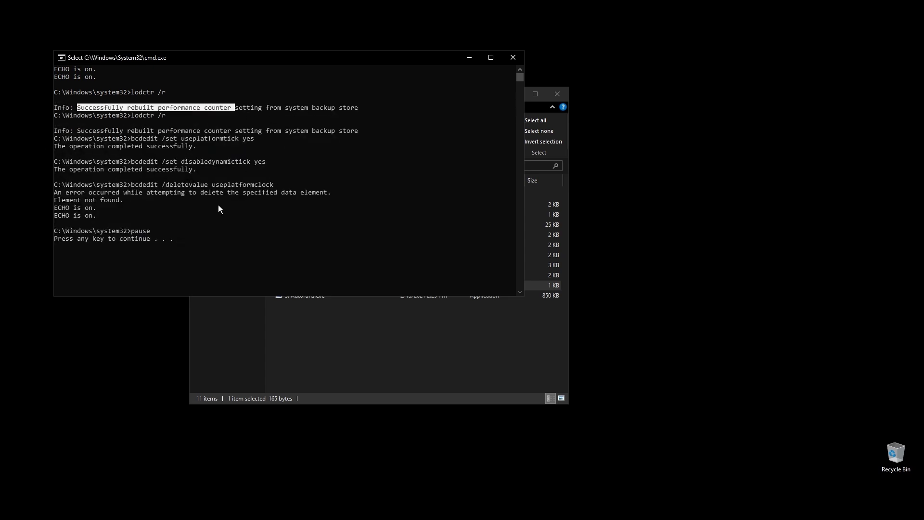
pyautogui.press('Return')
pyautogui.rightClick(299, 296)
pyautogui.click(339, 314)
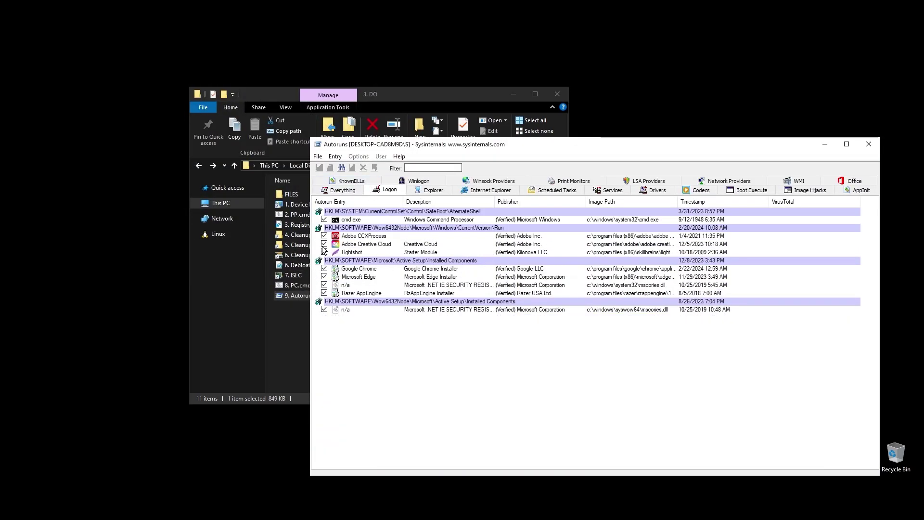
# Step: Disable the Adobe and Lightshot logon startup entries in Autoruns
pyautogui.click(361, 236)
pyautogui.click(324, 252)
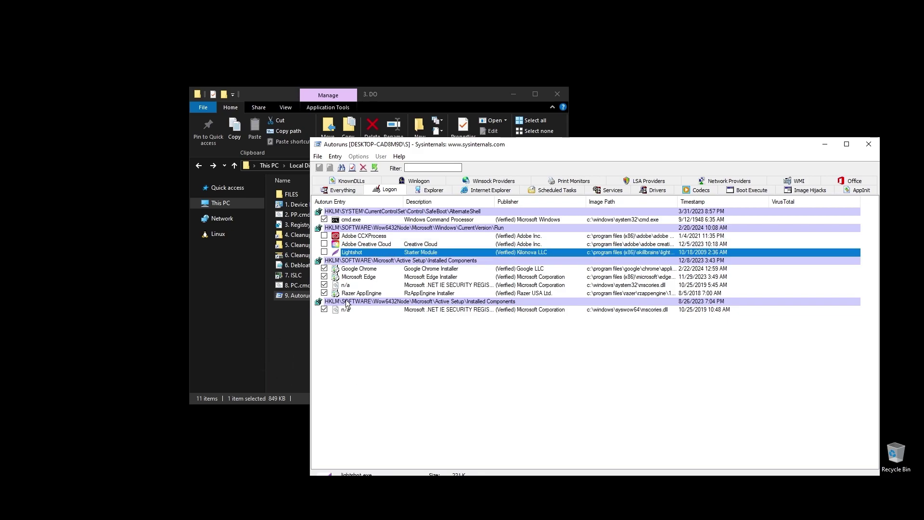
pyautogui.click(361, 293)
pyautogui.click(433, 190)
pyautogui.click(548, 189)
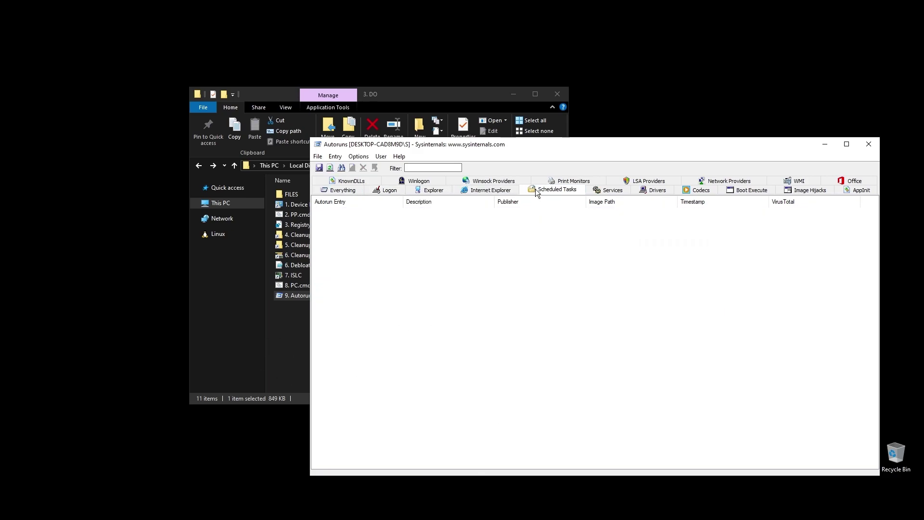
pyautogui.click(607, 190)
pyautogui.moveTo(580, 145); pyautogui.dragTo(559, 101)
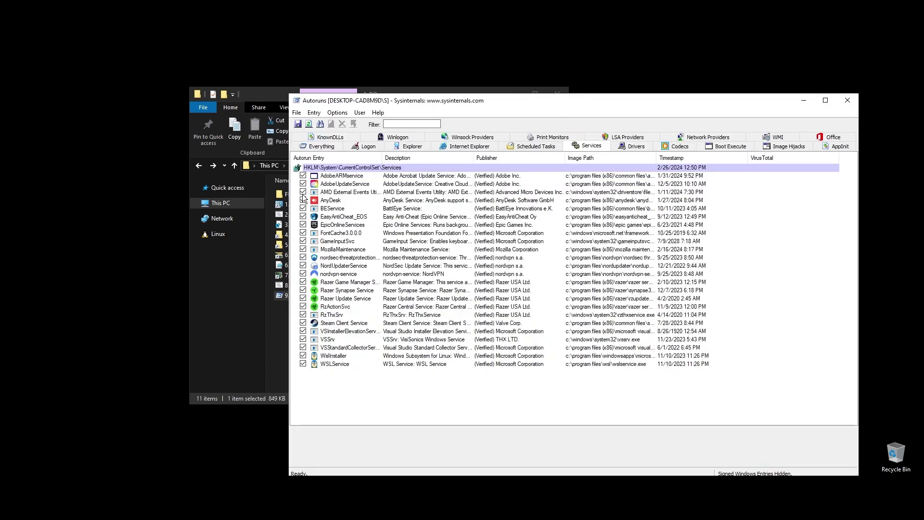
# Step: Disable the AnyDesk, NordVPN, Steam and WSL startup services, then close Autoruns
pyautogui.click(331, 200)
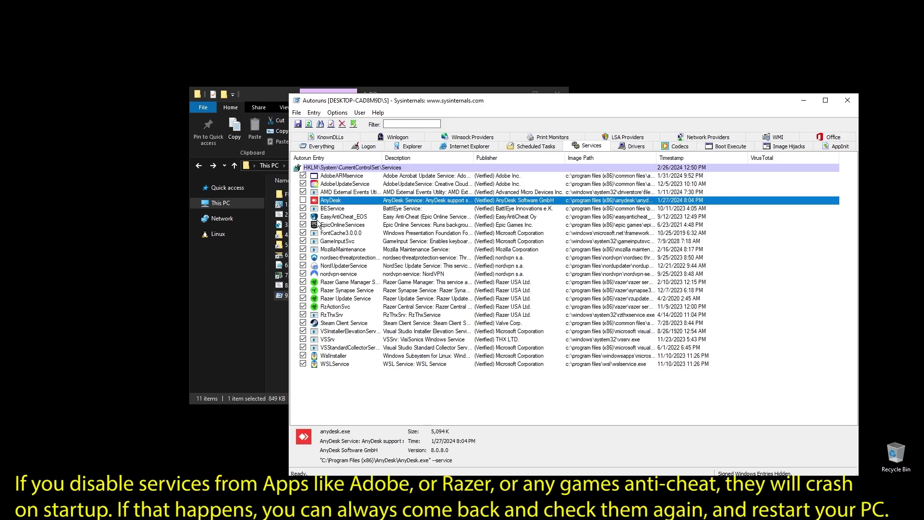
pyautogui.click(302, 274)
pyautogui.click(302, 258)
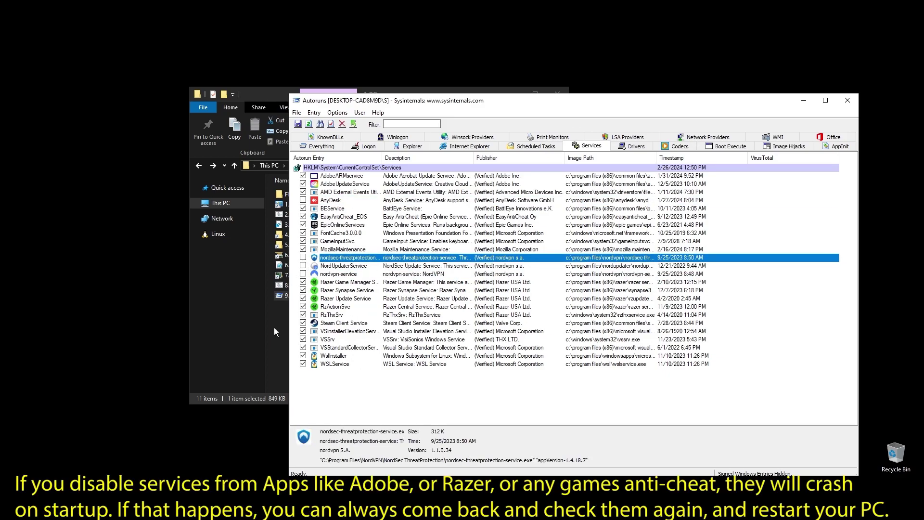
pyautogui.click(303, 282)
pyautogui.click(303, 299)
pyautogui.click(303, 306)
pyautogui.click(303, 322)
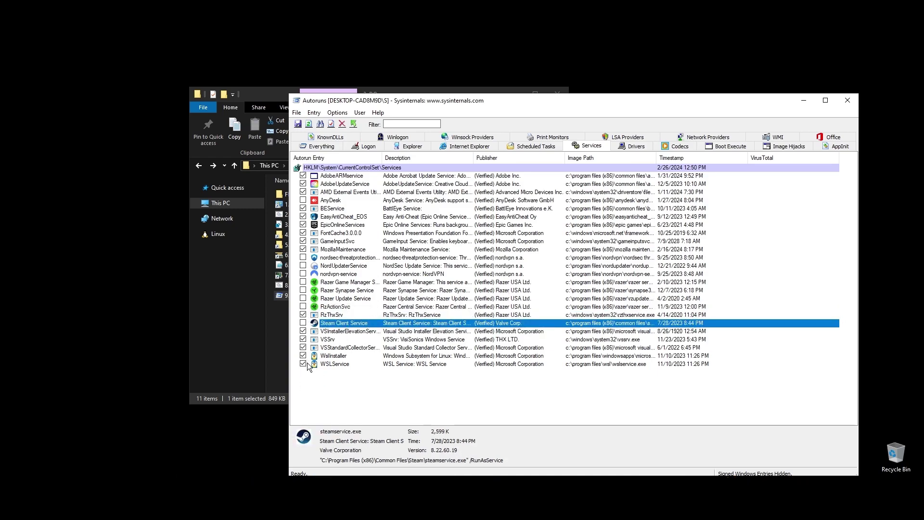
pyautogui.click(303, 364)
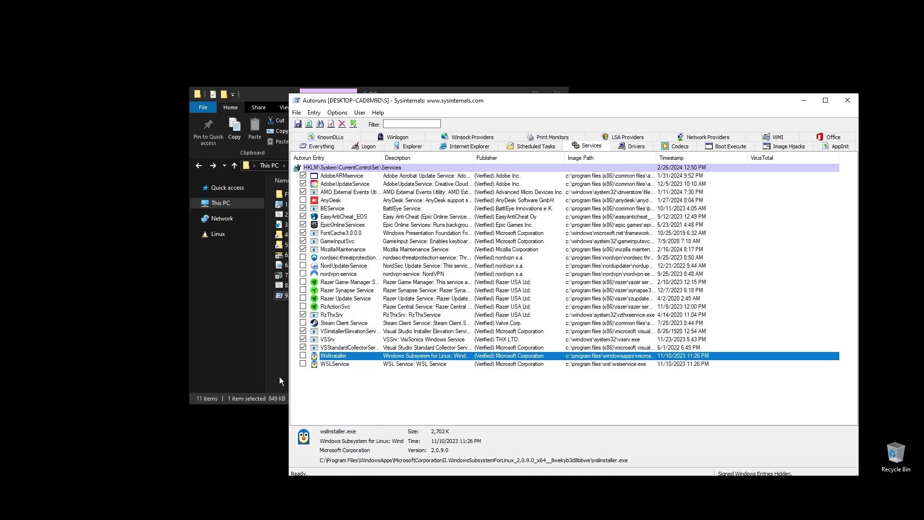
pyautogui.click(438, 398)
# Step: Close Autoruns and run 4. GPU\DDU\Display Driver Uninstaller.exe as administrator
pyautogui.hotkey('alt', 'F4')
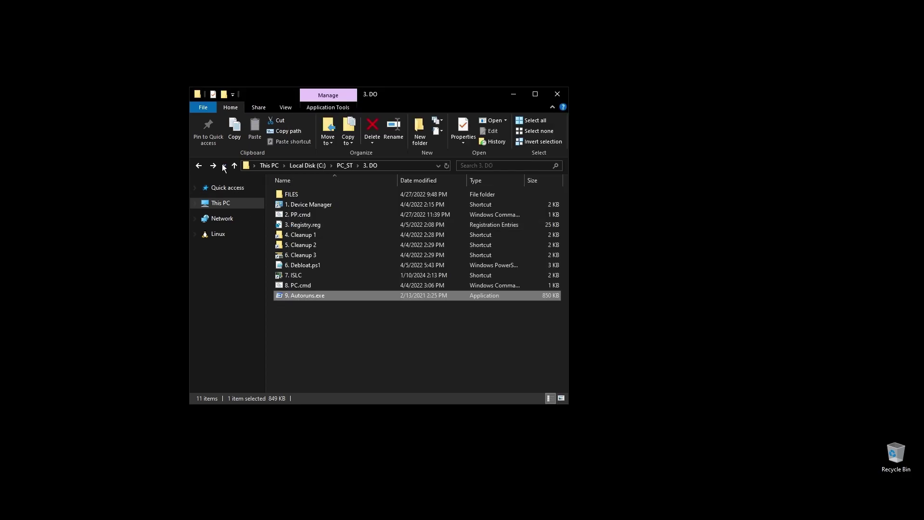
pyautogui.click(200, 166)
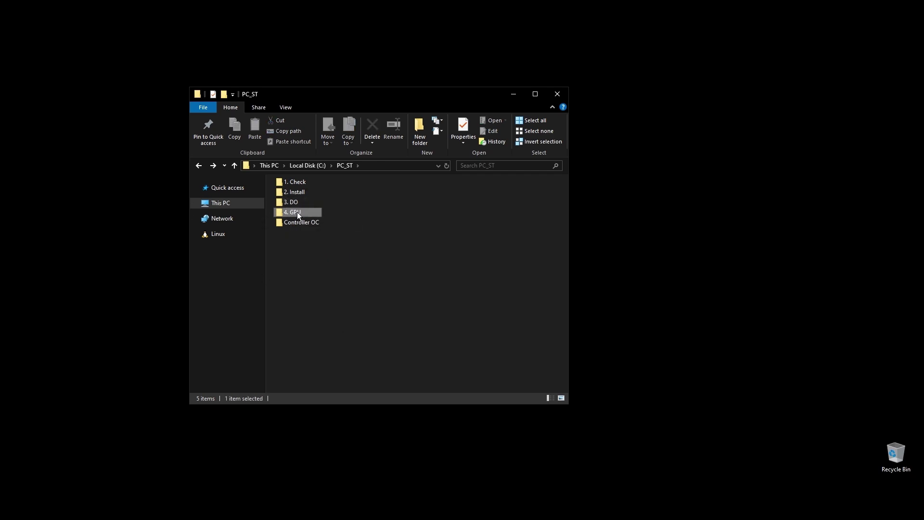
pyautogui.doubleClick(297, 212)
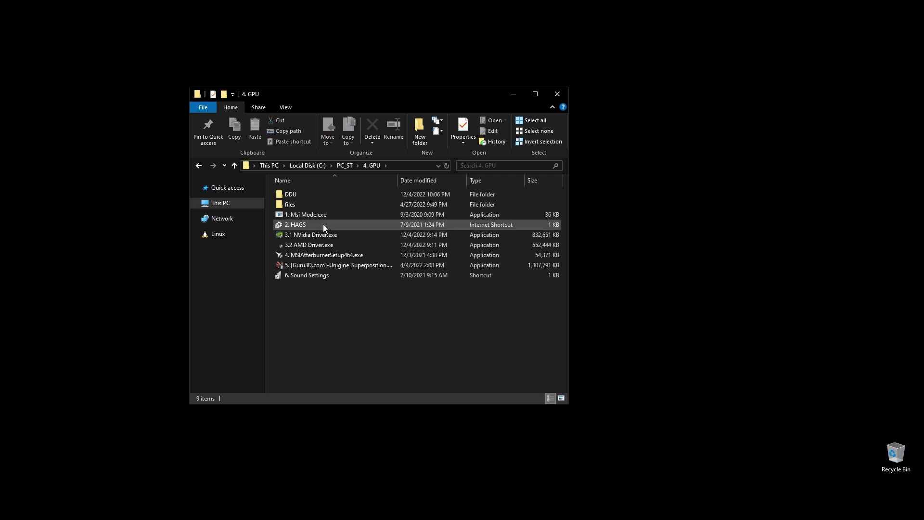
pyautogui.doubleClick(307, 194)
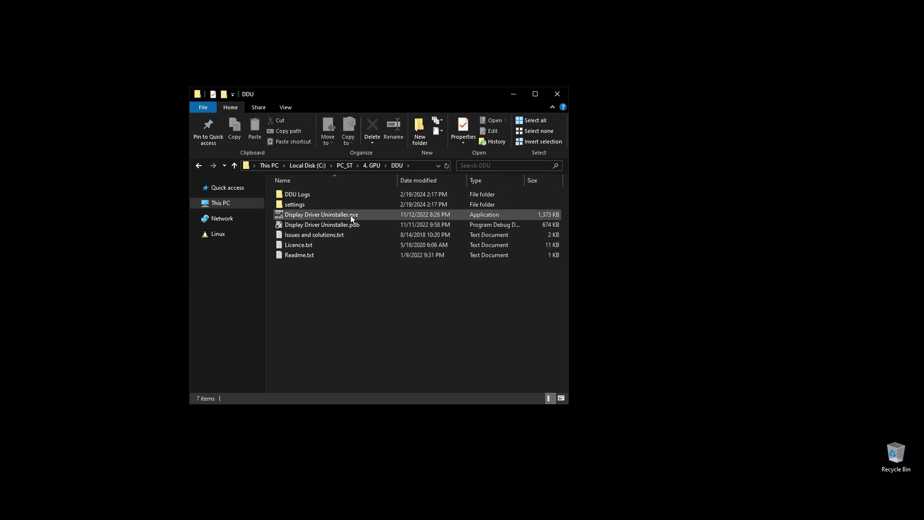
pyautogui.rightClick(322, 214)
pyautogui.click(354, 235)
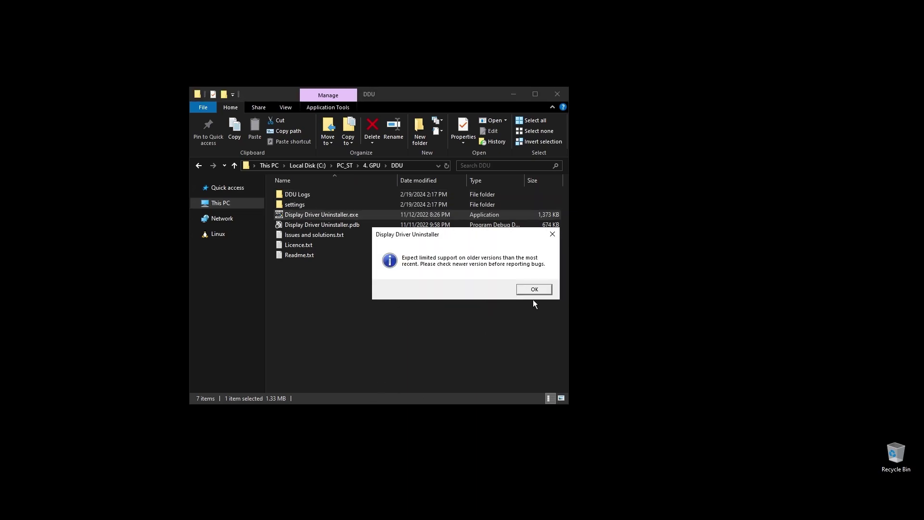
# Step: Dismiss the three DDU notices, set device type to GPU, and close DDU
pyautogui.click(534, 297)
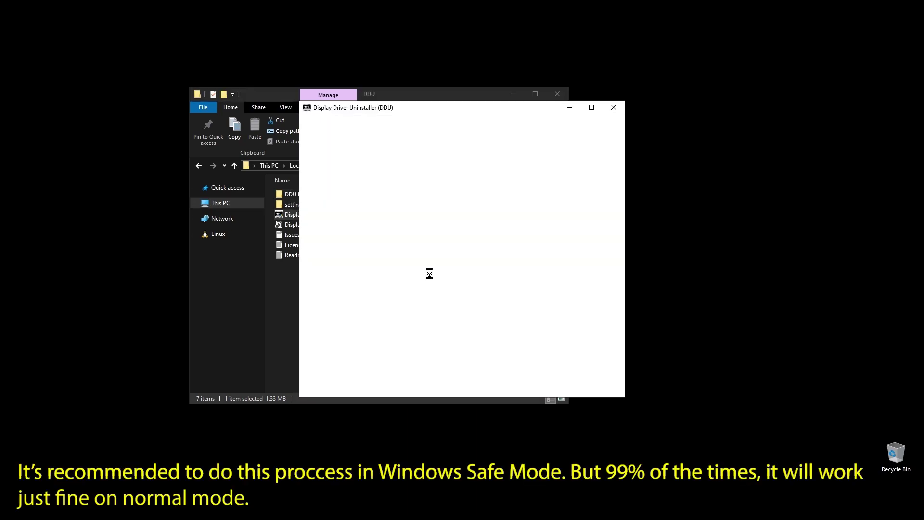
pyautogui.click(472, 286)
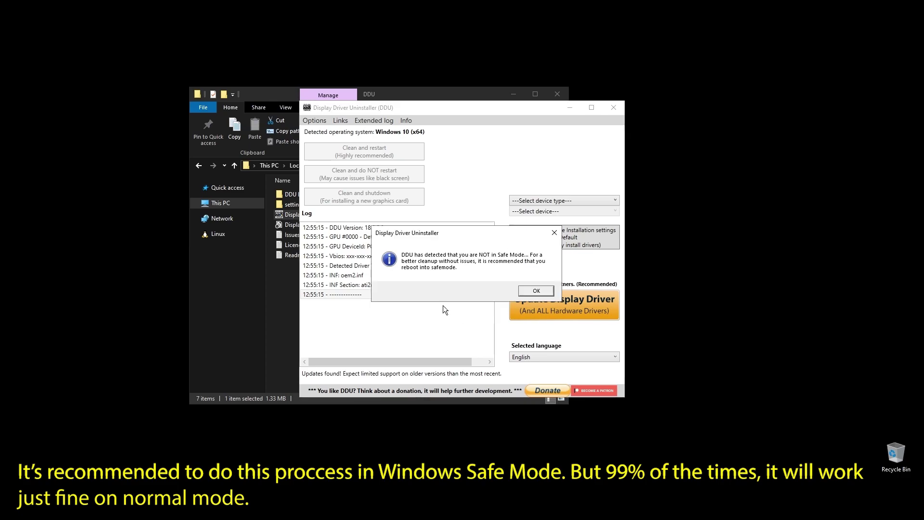
pyautogui.click(537, 290)
pyautogui.click(538, 204)
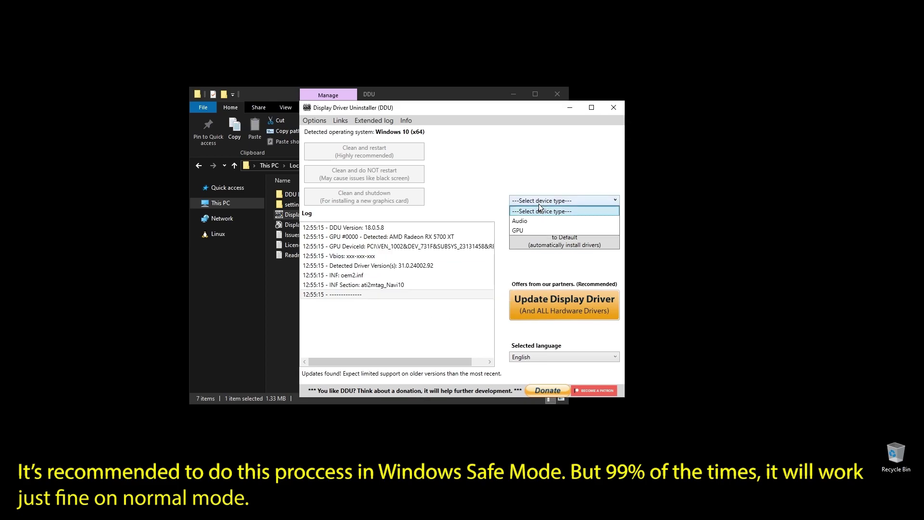
pyautogui.click(523, 231)
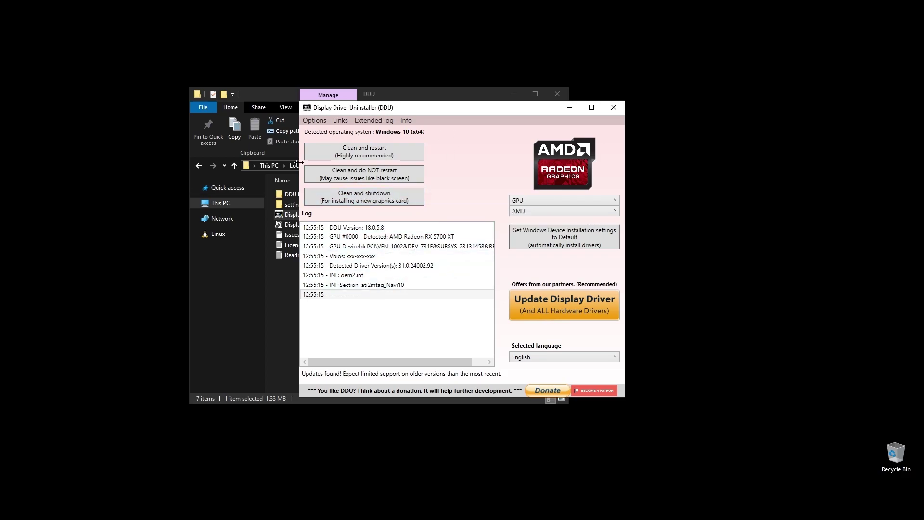
pyautogui.click(616, 108)
# Step: Return to 4. GPU and run the 3.1 NVidia Driver.exe installer
pyautogui.click(200, 166)
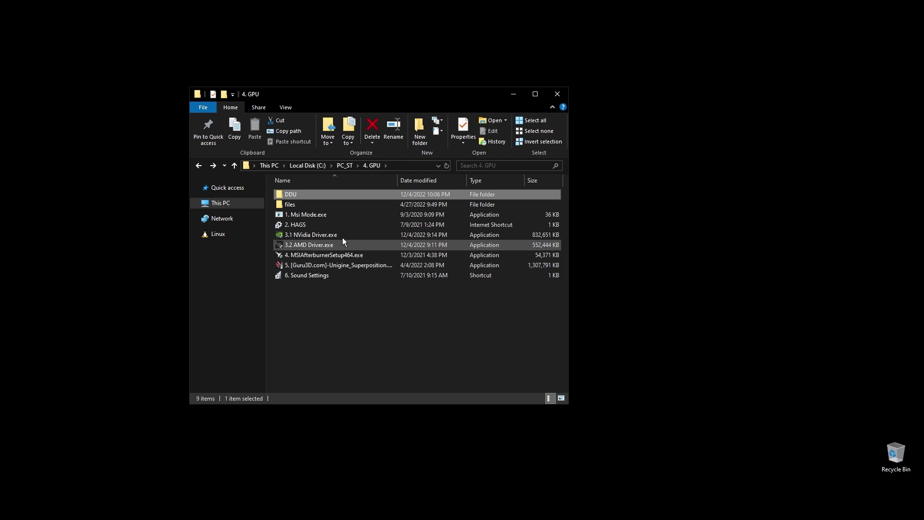
pyautogui.click(323, 238)
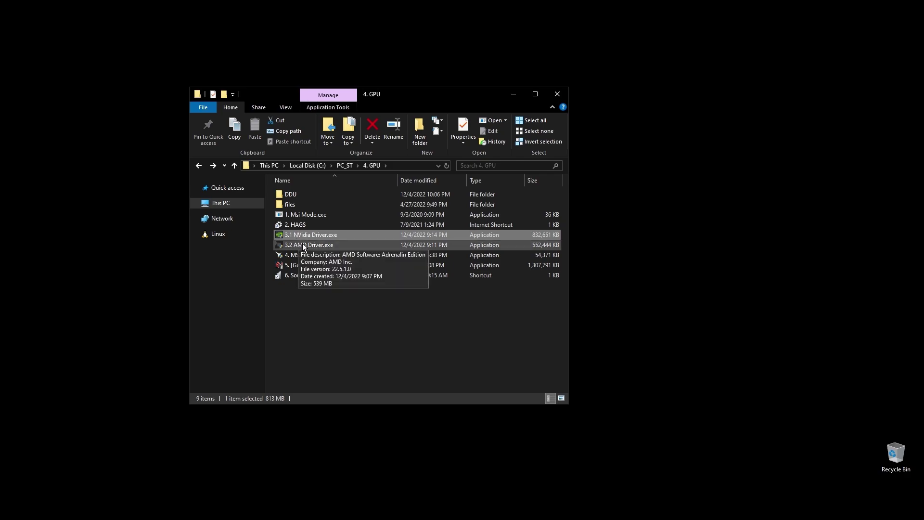
pyautogui.press('Return')
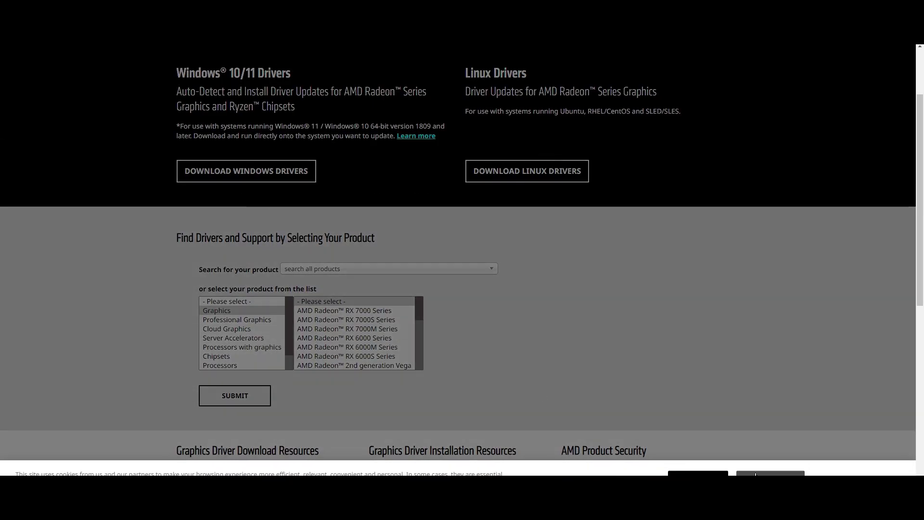
# Step: Open AMD's Radeon RX 5700 XT driver page (Adrenalin 24.1.1), then search 'nvidia drivers'
pyautogui.click(344, 311)
pyautogui.click(347, 319)
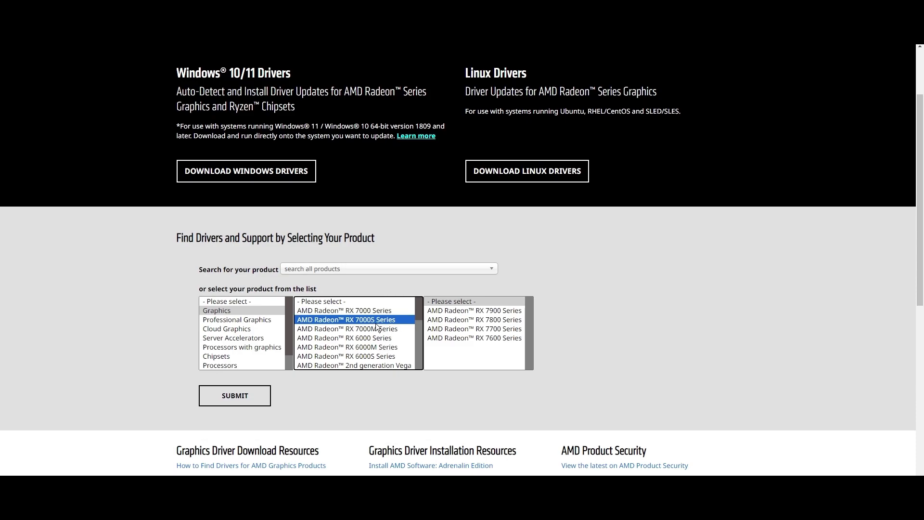
pyautogui.scroll(-3, 374, 330)
pyautogui.scroll(-2, 401, 326)
pyautogui.click(339, 327)
pyautogui.click(474, 311)
pyautogui.click(607, 319)
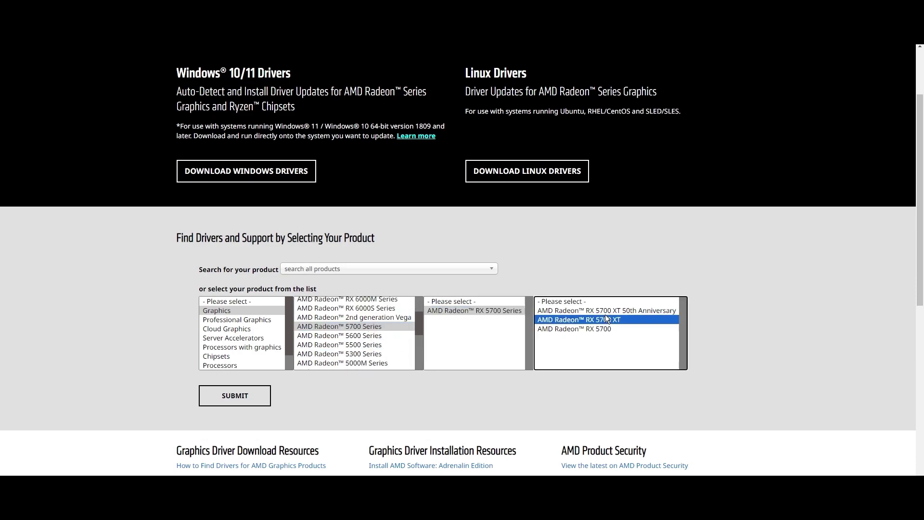
pyautogui.click(235, 395)
pyautogui.click(187, 296)
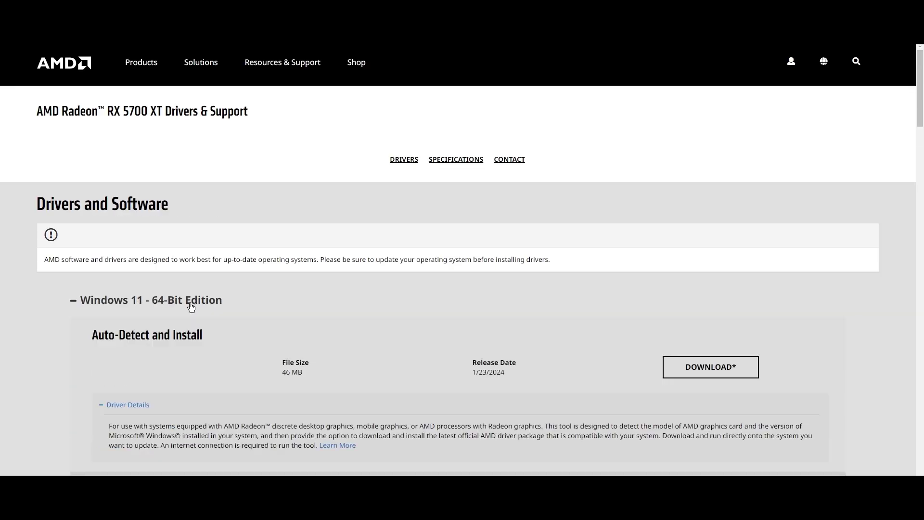
pyautogui.scroll(-1, 200, 402)
pyautogui.moveTo(92, 319); pyautogui.dragTo(220, 318)
pyautogui.scroll(3, 217, 318)
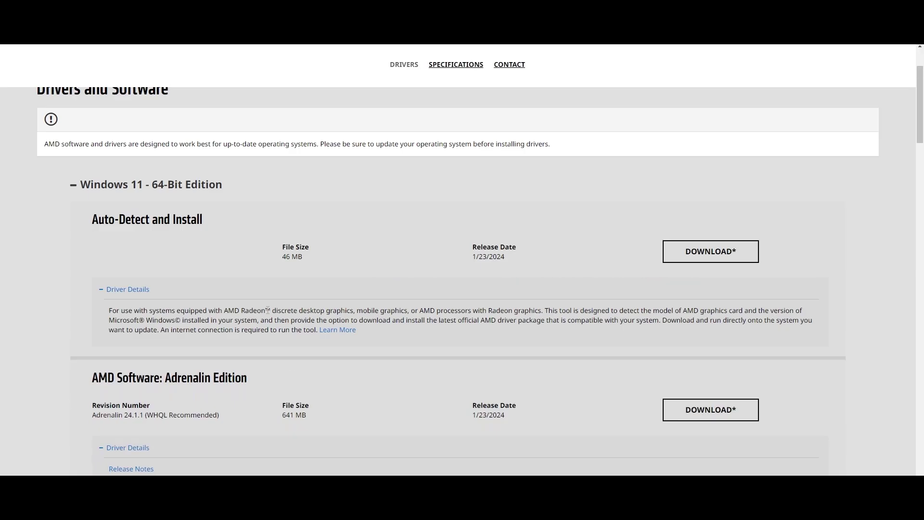
pyautogui.hotkey('ctrl', 'l')
pyautogui.write('nvidia drivers')
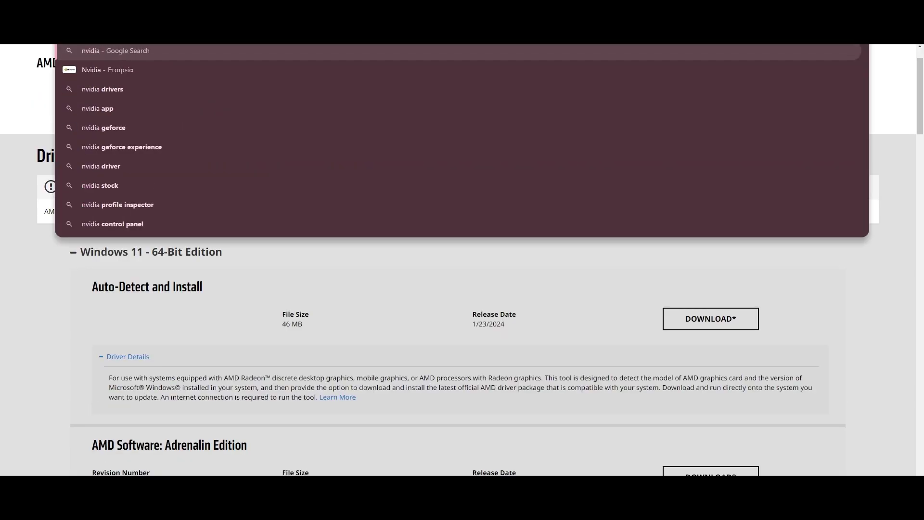
pyautogui.press('Return')
# Step: Find GeForce Game Ready Driver 551.61 for an RTX 40 Series card, then return to File Explorer
pyautogui.click(166, 163)
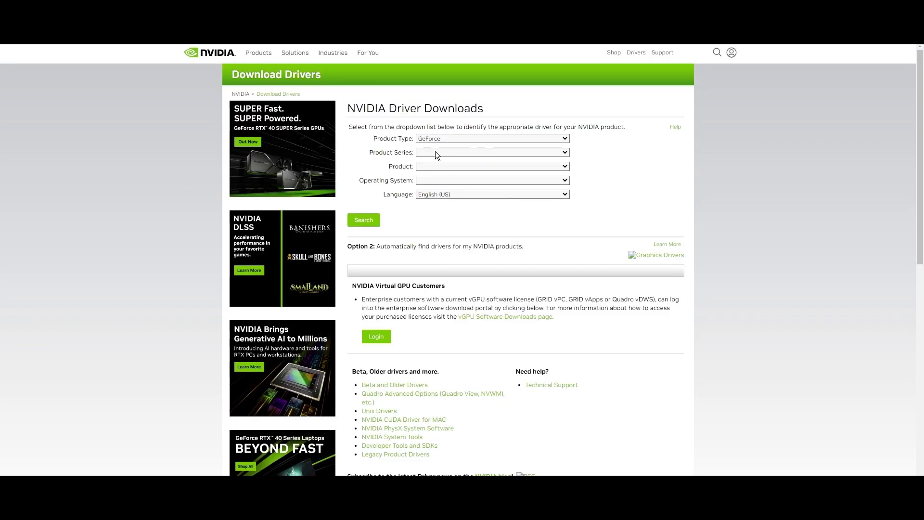
pyautogui.click(491, 153)
pyautogui.click(448, 171)
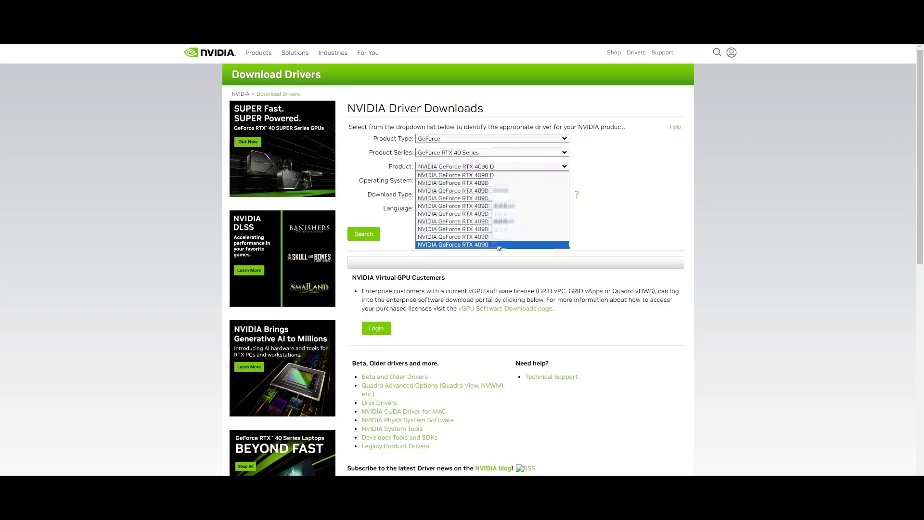
pyautogui.click(492, 214)
pyautogui.click(364, 233)
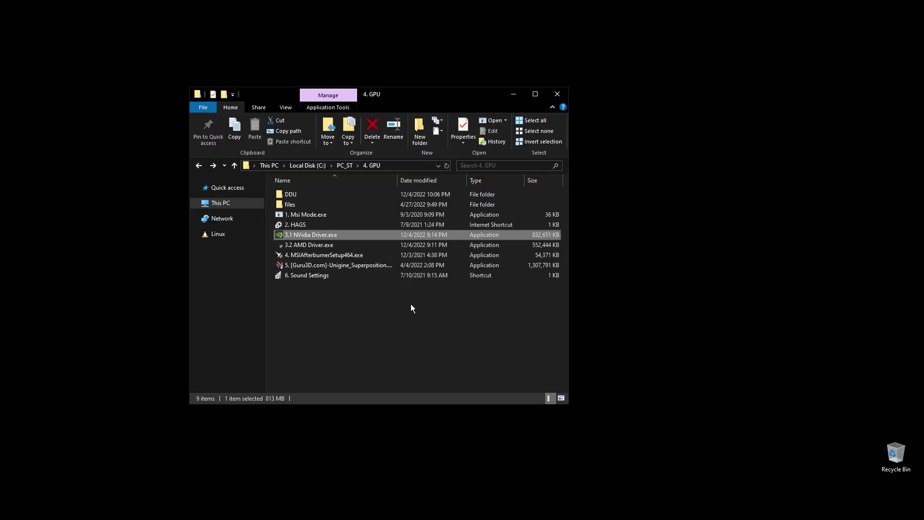
pyautogui.click(652, 319)
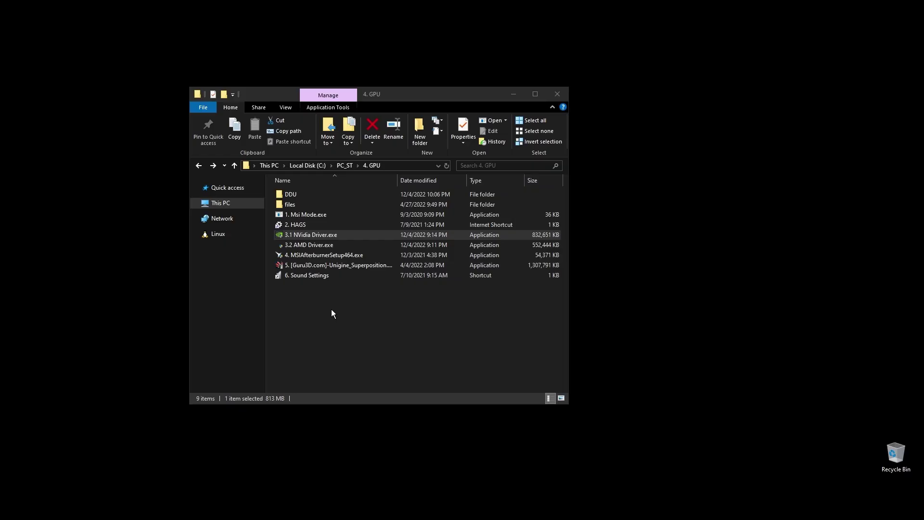
# Step: Open Windows Graphics settings from the 2. HAGS shortcut, then close them
pyautogui.doubleClick(297, 224)
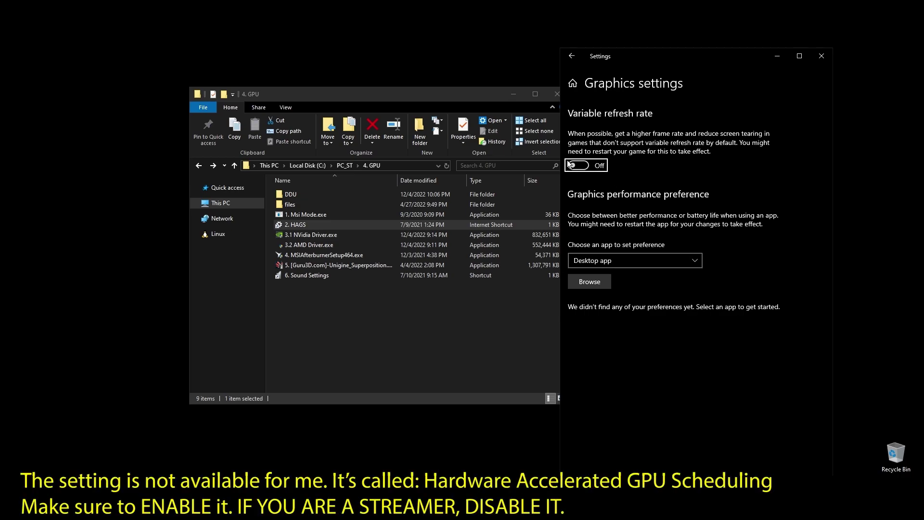
pyautogui.click(820, 56)
# Step: Open 6. Sound Settings and set the monitor audio device's format to 24 bit, 48000 Hz
pyautogui.doubleClick(307, 274)
pyautogui.rightClick(196, 199)
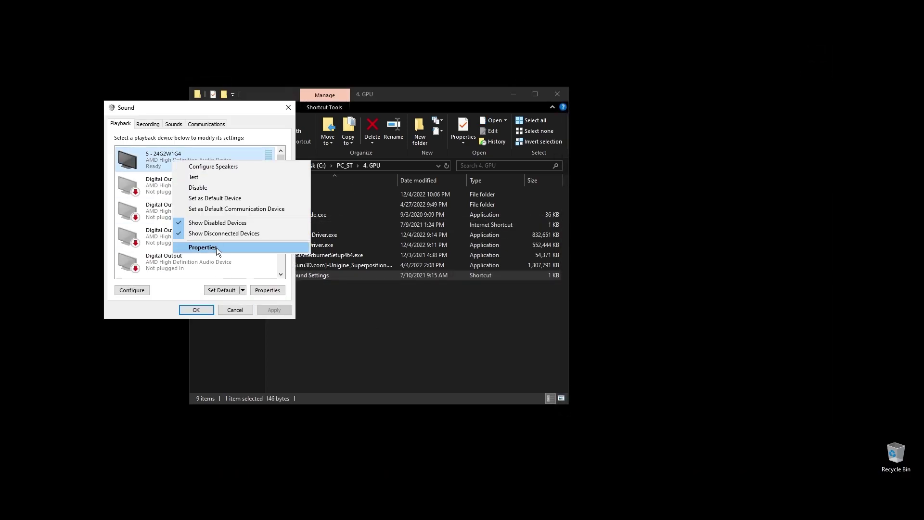
pyautogui.click(216, 248)
pyautogui.click(214, 160)
pyautogui.click(195, 214)
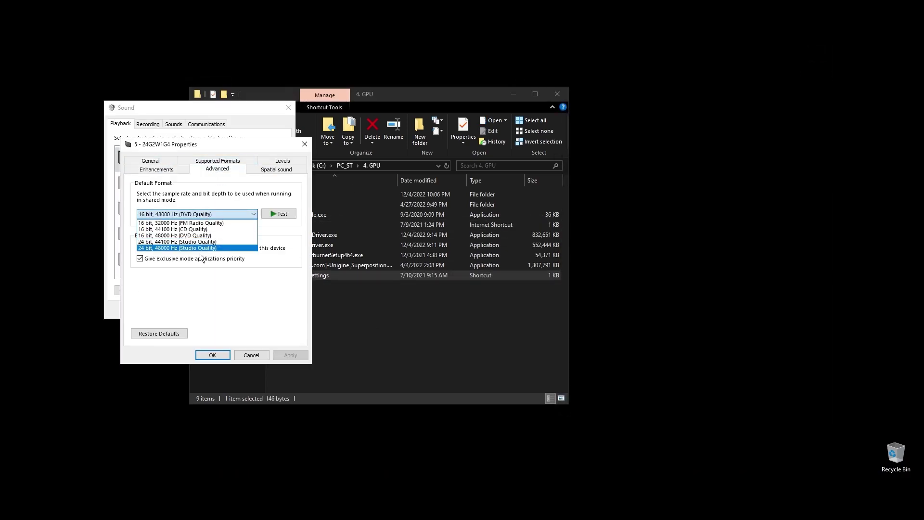
pyautogui.click(196, 247)
pyautogui.click(290, 355)
pyautogui.click(213, 355)
pyautogui.scroll(1, 199, 217)
# Step: Review the Speakers device's enhancements and apply a new default format
pyautogui.rightClick(217, 183)
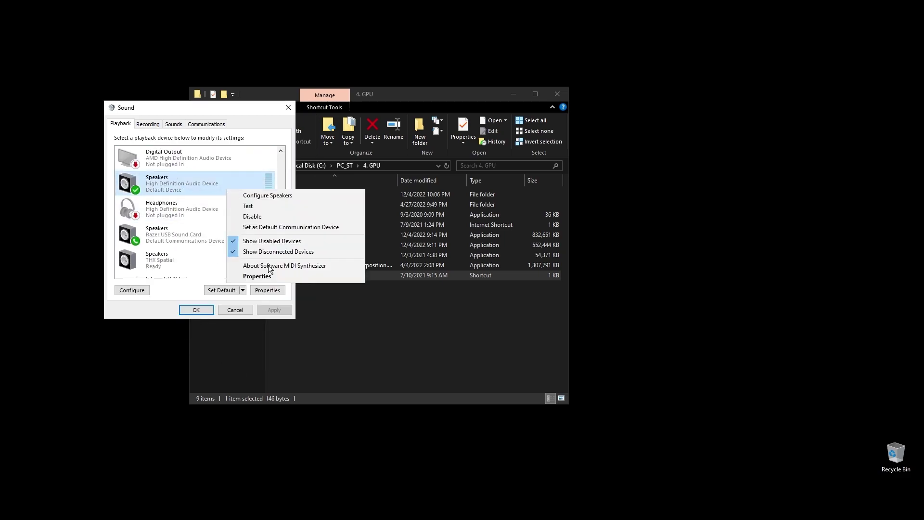
pyautogui.click(259, 276)
pyautogui.click(186, 160)
pyautogui.click(222, 161)
pyautogui.click(195, 205)
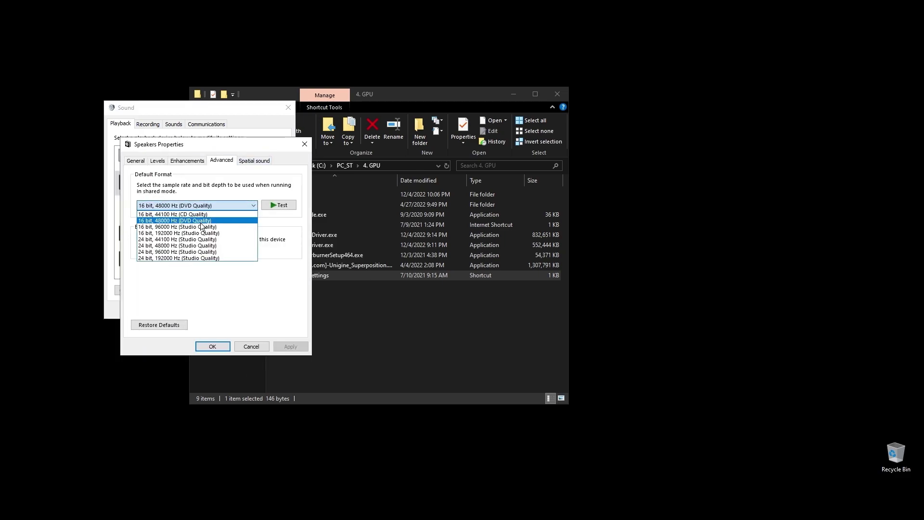
pyautogui.click(181, 246)
pyautogui.click(291, 347)
pyautogui.click(212, 347)
# Step: Check the next speaker device's enhancement and default format settings
pyautogui.rightClick(209, 232)
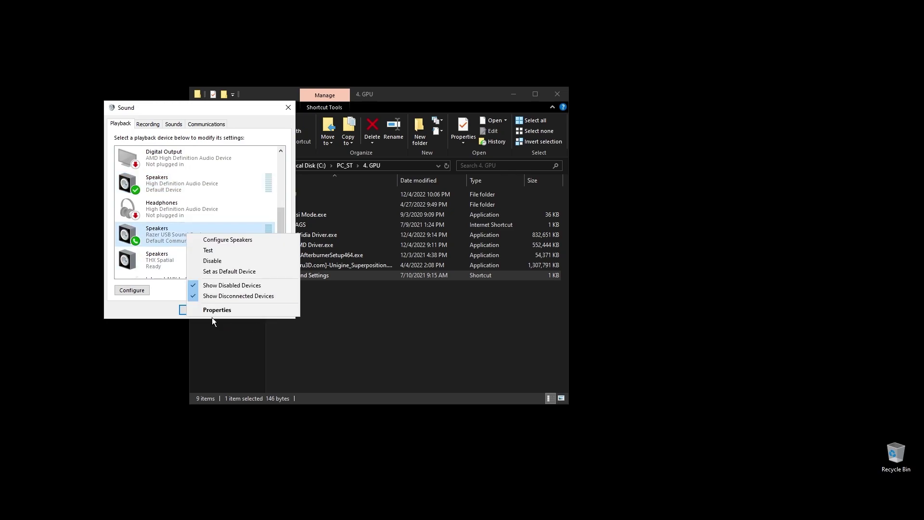
pyautogui.click(217, 309)
pyautogui.click(187, 161)
pyautogui.click(221, 160)
pyautogui.click(195, 205)
pyautogui.click(213, 346)
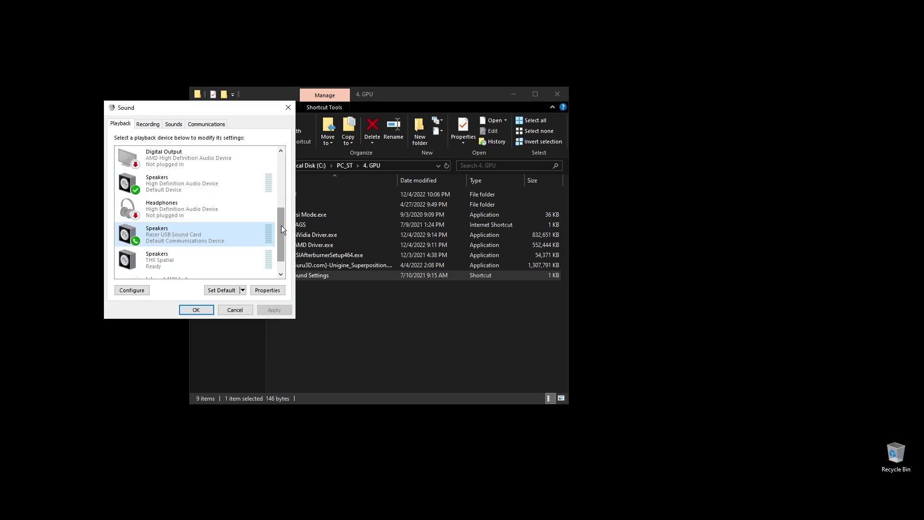
pyautogui.scroll(-1, 281, 225)
# Step: Set another speaker's default format to 16 bit, 48000 Hz and close Sound
pyautogui.rightClick(195, 233)
pyautogui.click(216, 310)
pyautogui.click(182, 161)
pyautogui.click(195, 206)
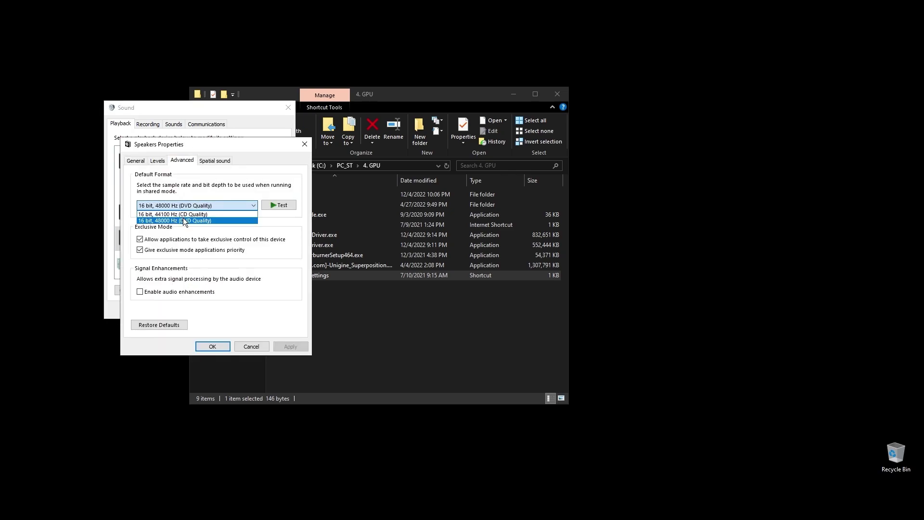
pyautogui.click(187, 221)
pyautogui.click(291, 346)
pyautogui.click(212, 346)
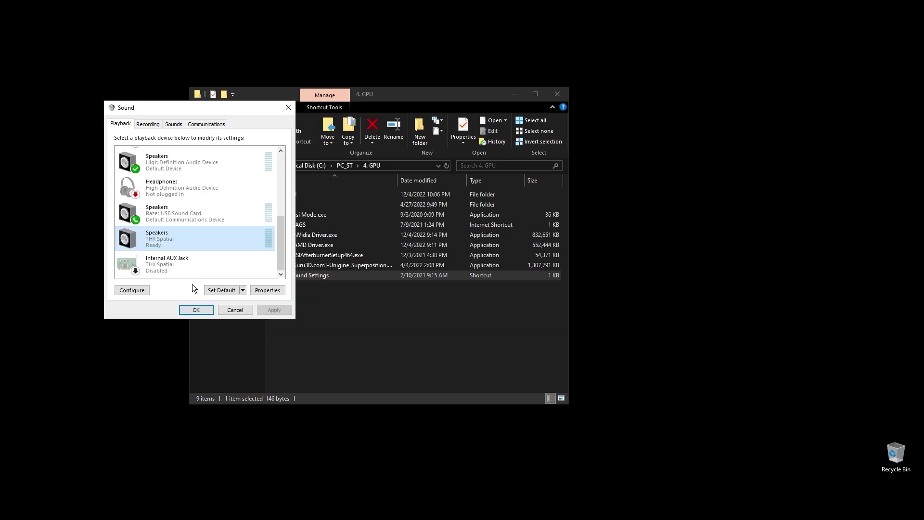
pyautogui.click(196, 310)
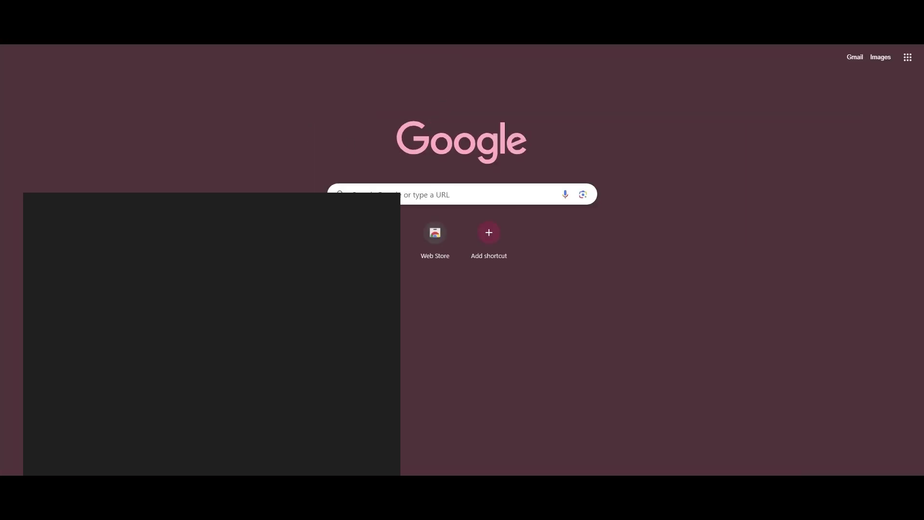
pyautogui.write('system information')
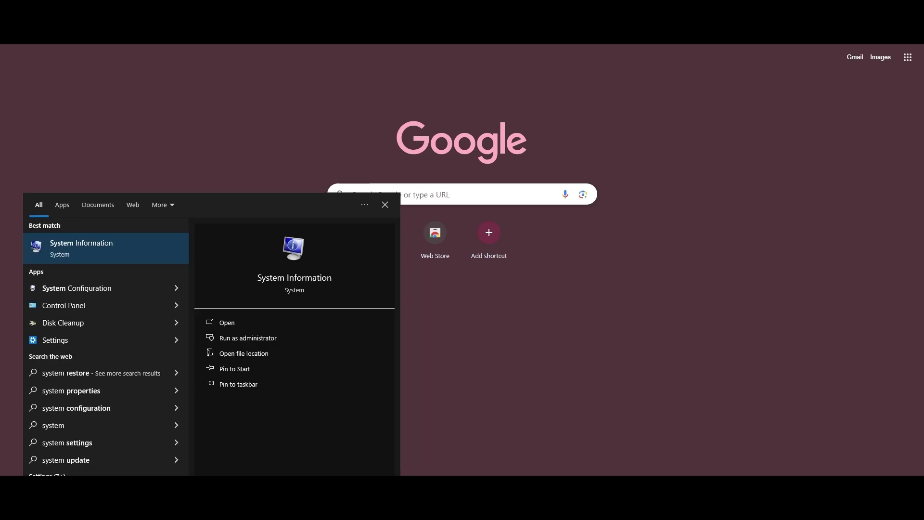
# Step: Open System Information and look up the B450 TOMAHAWK MAX (MS-7C02) motherboard
pyautogui.press('Return')
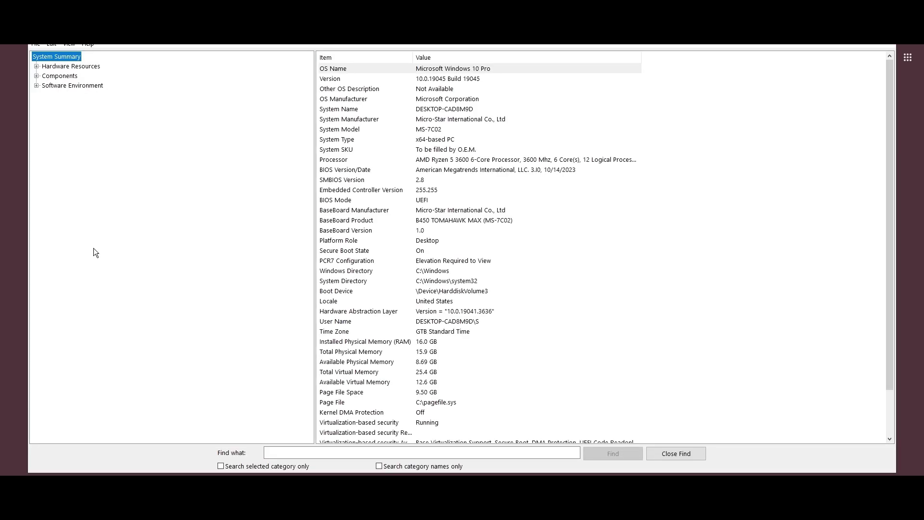
pyautogui.click(381, 221)
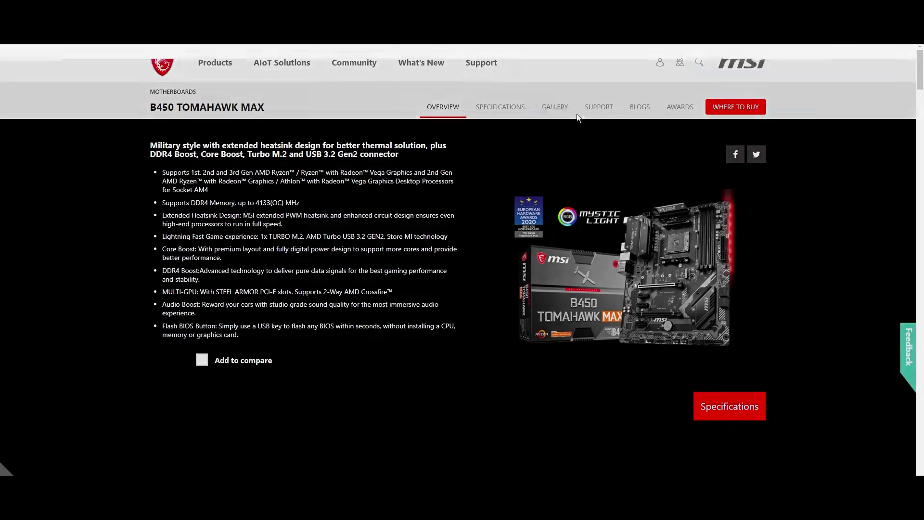
# Step: Dismiss MSI's cookie notice and download BIOS 7C02v3I (2023-10-28) from Support
pyautogui.click(784, 69)
pyautogui.click(599, 106)
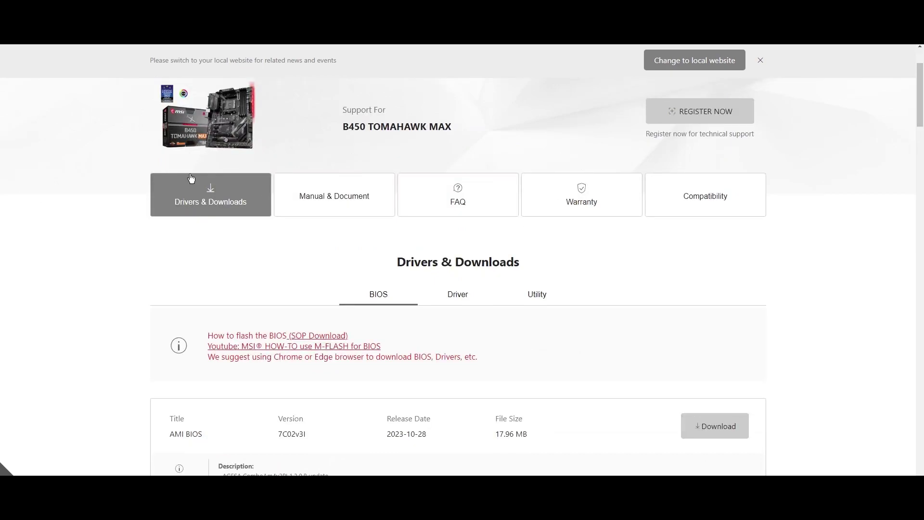
pyautogui.scroll(-2, 281, 300)
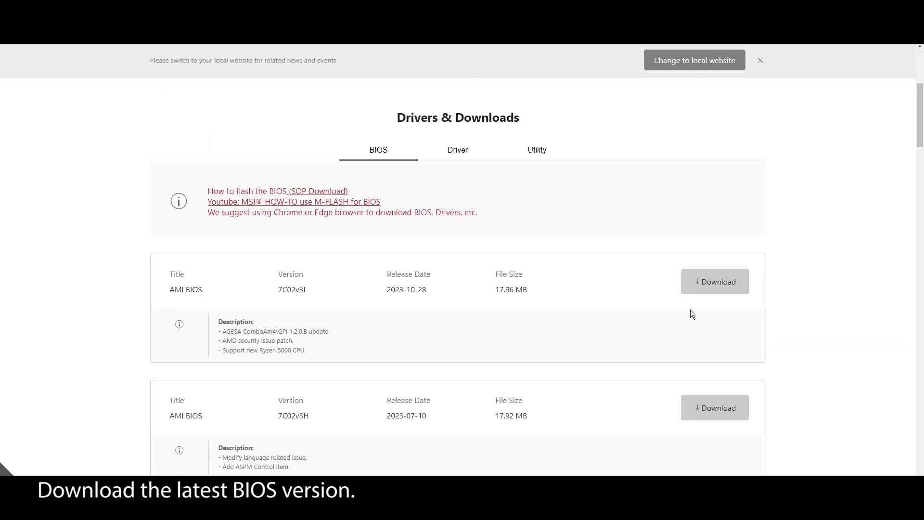
pyautogui.click(700, 285)
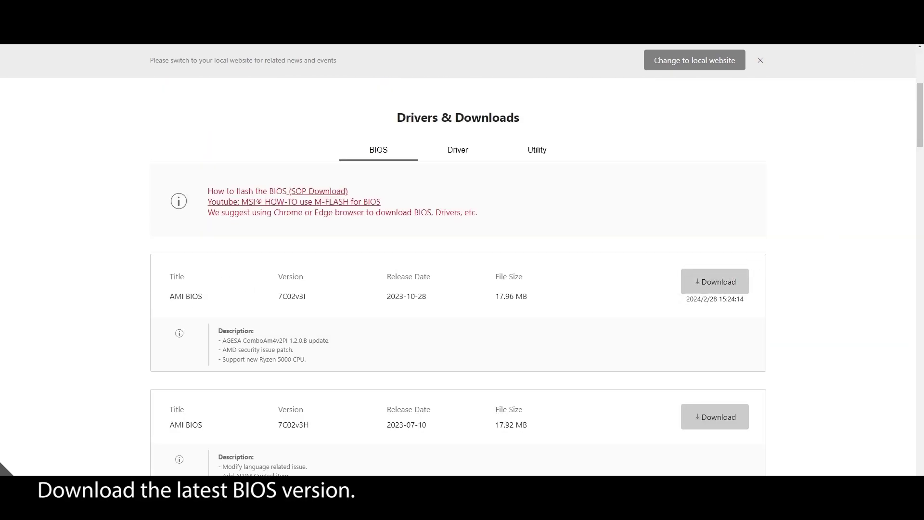
# Step: Open Disk Management and shrink drive C: by 1024 MB
pyautogui.press('super')
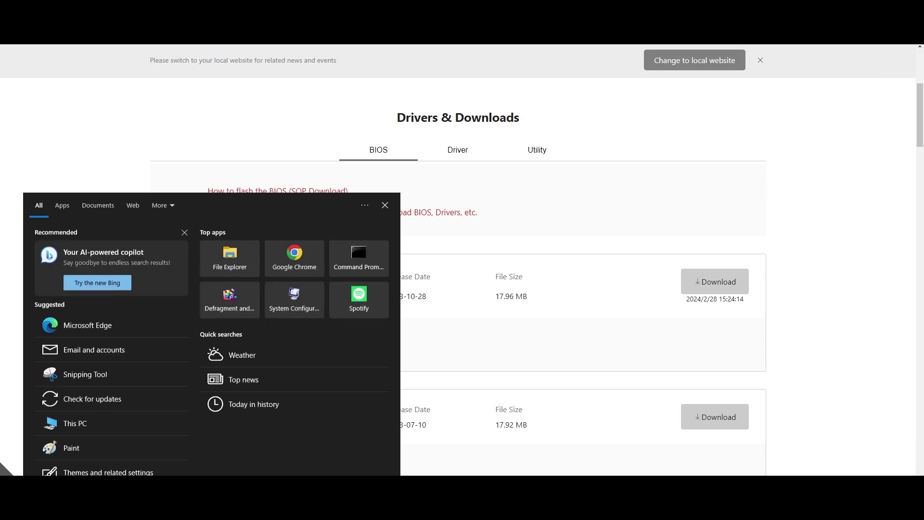
pyautogui.write('disk mana')
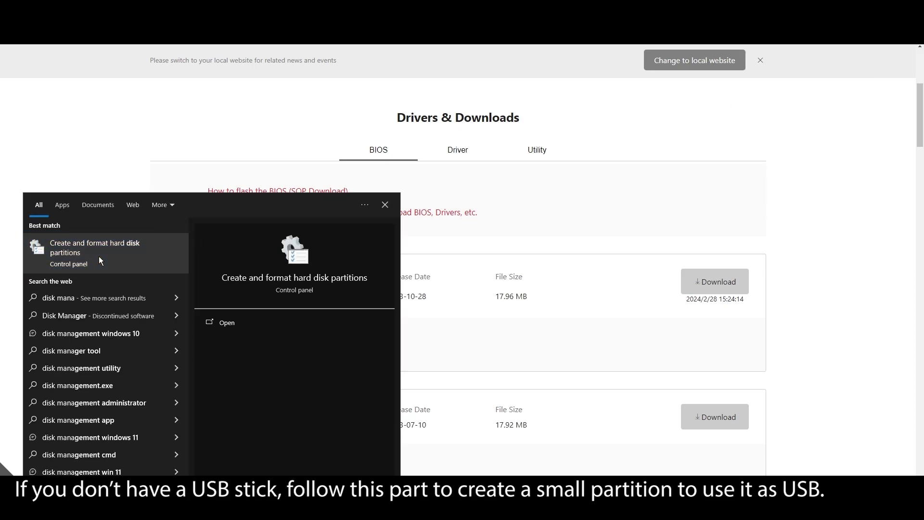
pyautogui.click(98, 256)
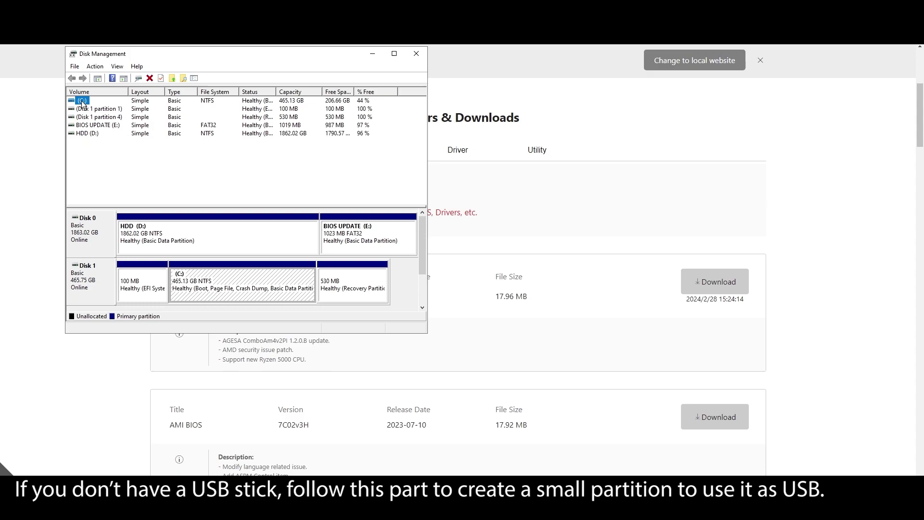
pyautogui.rightClick(81, 100)
pyautogui.click(140, 175)
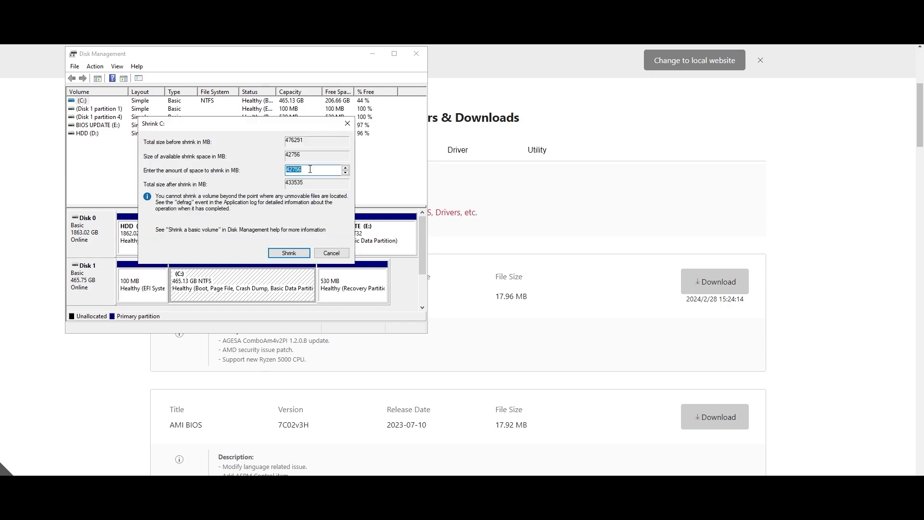
pyautogui.write('1024')
pyautogui.click(289, 253)
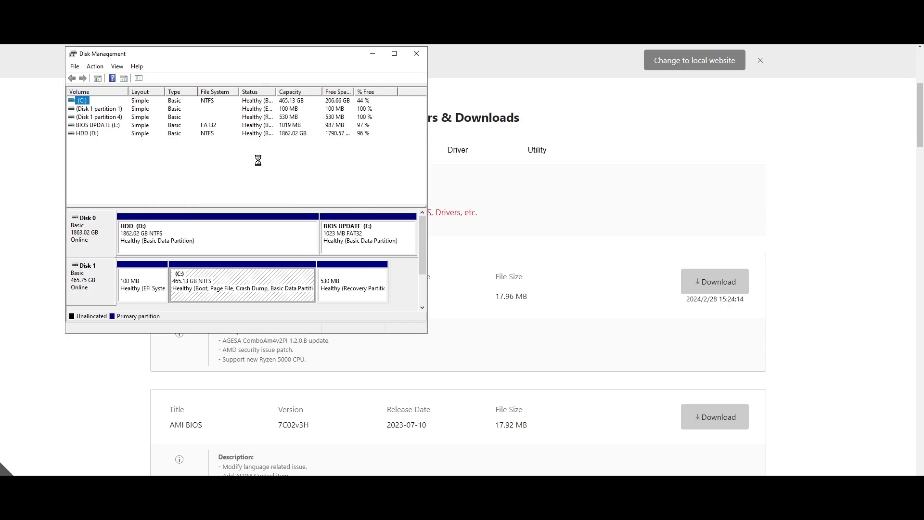
# Step: Format the 1 GB unallocated space as a FAT32 volume labelled BIOS Update
pyautogui.moveTo(426, 189); pyautogui.dragTo(598, 189)
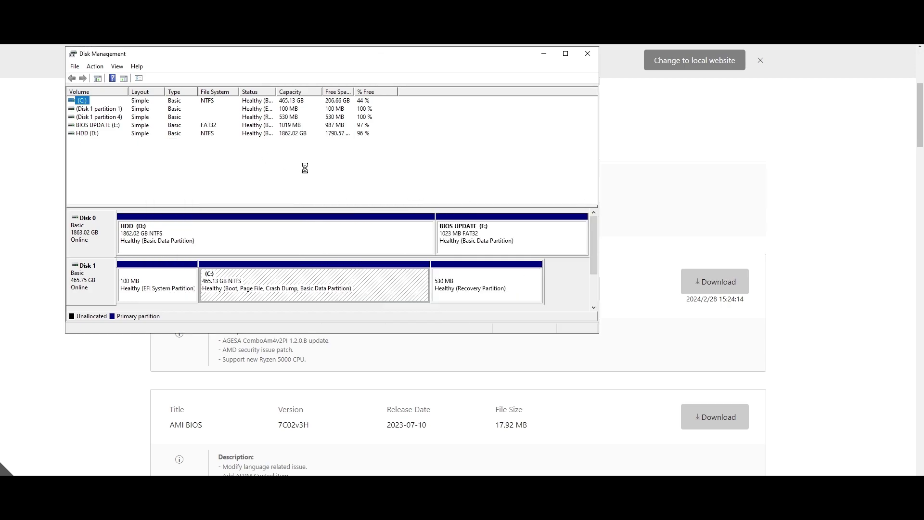
pyautogui.rightClick(409, 281)
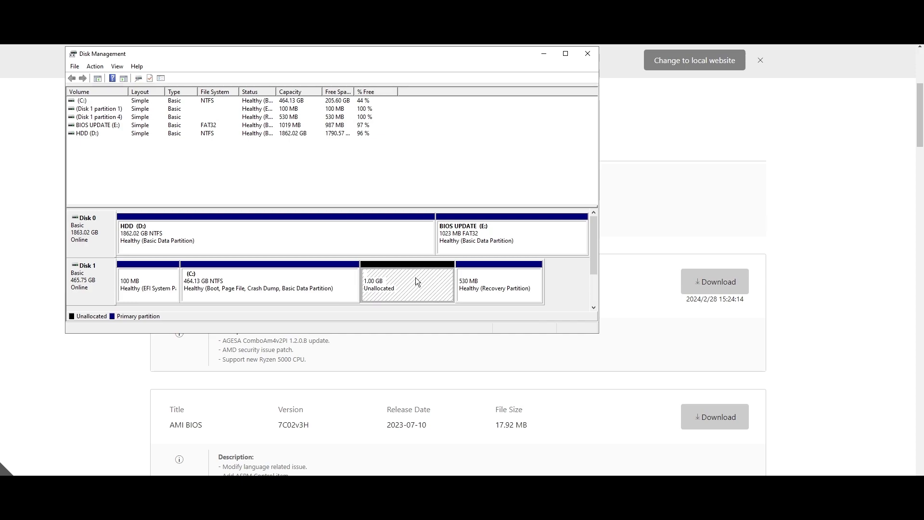
pyautogui.click(451, 287)
pyautogui.click(254, 273)
pyautogui.click(261, 271)
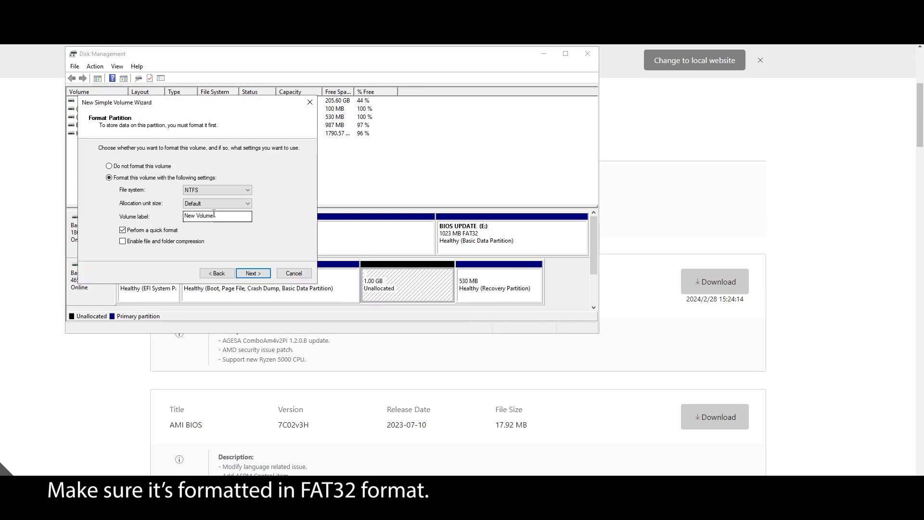
pyautogui.click(217, 190)
pyautogui.click(195, 208)
pyautogui.press('Tab')
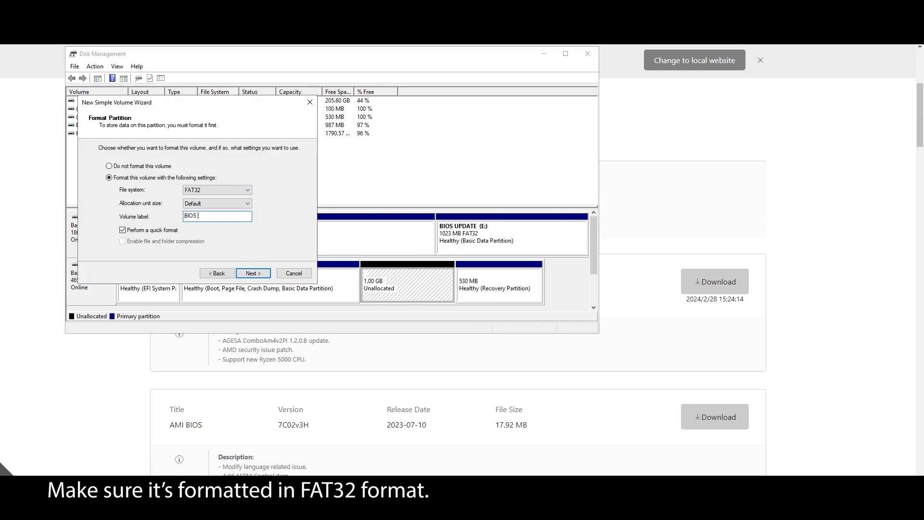
pyautogui.write('Update')
pyautogui.click(253, 273)
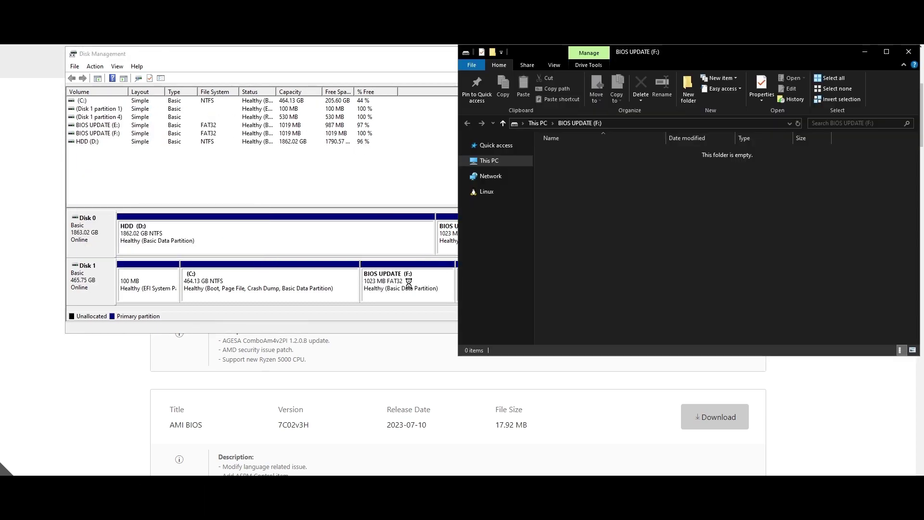
# Step: Show the downloaded BIOS file 7C02v3I.zip in its folder from the browser's downloads
pyautogui.moveTo(549, 52); pyautogui.dragTo(239, 68)
pyautogui.hotkey('alt', 'Tab')
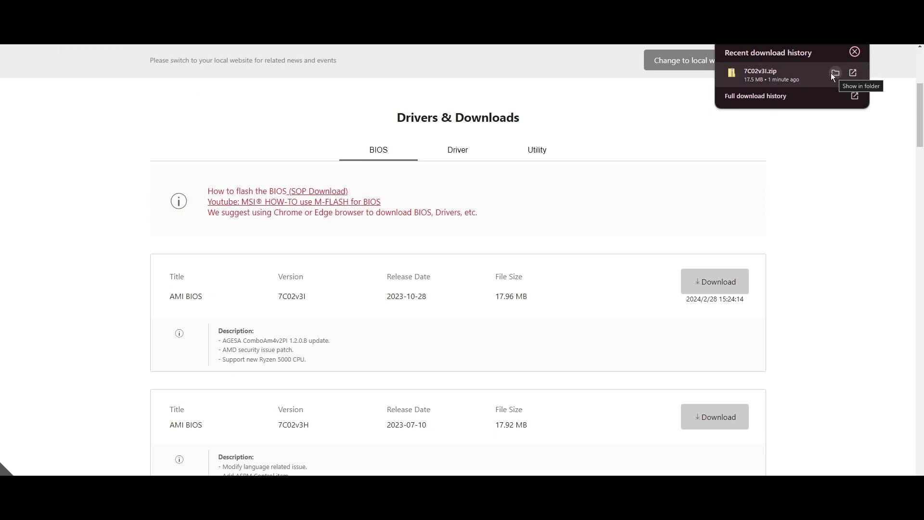
pyautogui.rightClick(831, 74)
pyautogui.click(750, 93)
# Step: Extract 7C02v3I.zip into a 7C02v3I folder on BIOS UPDATE (F:)
pyautogui.rightClick(238, 168)
pyautogui.click(404, 224)
pyautogui.click(254, 169)
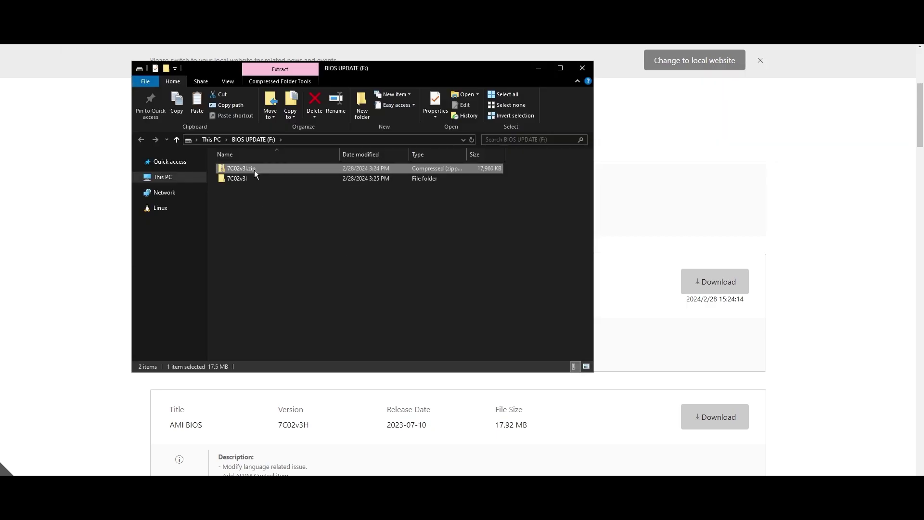